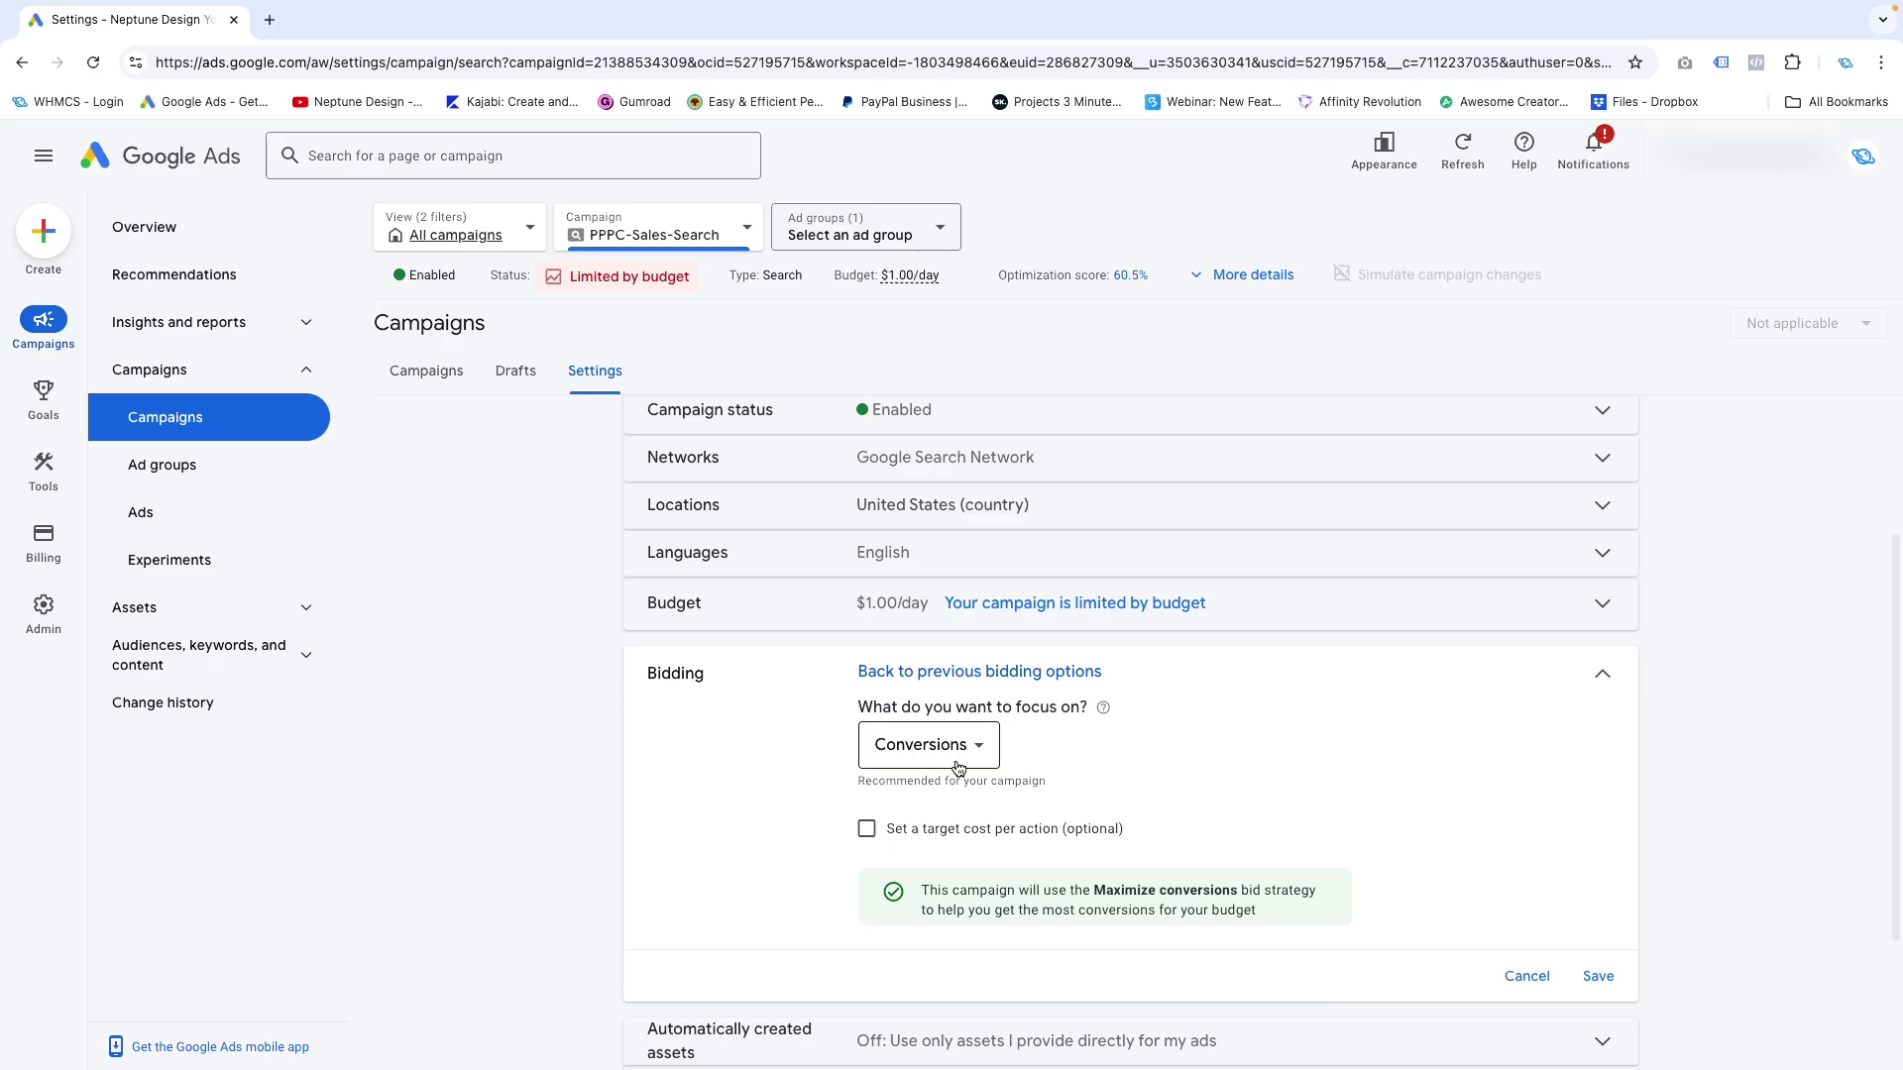
Try Clicks as the PPPC-Sales-Search campaign's bidding focus and return it to Conversions.
click(943, 734)
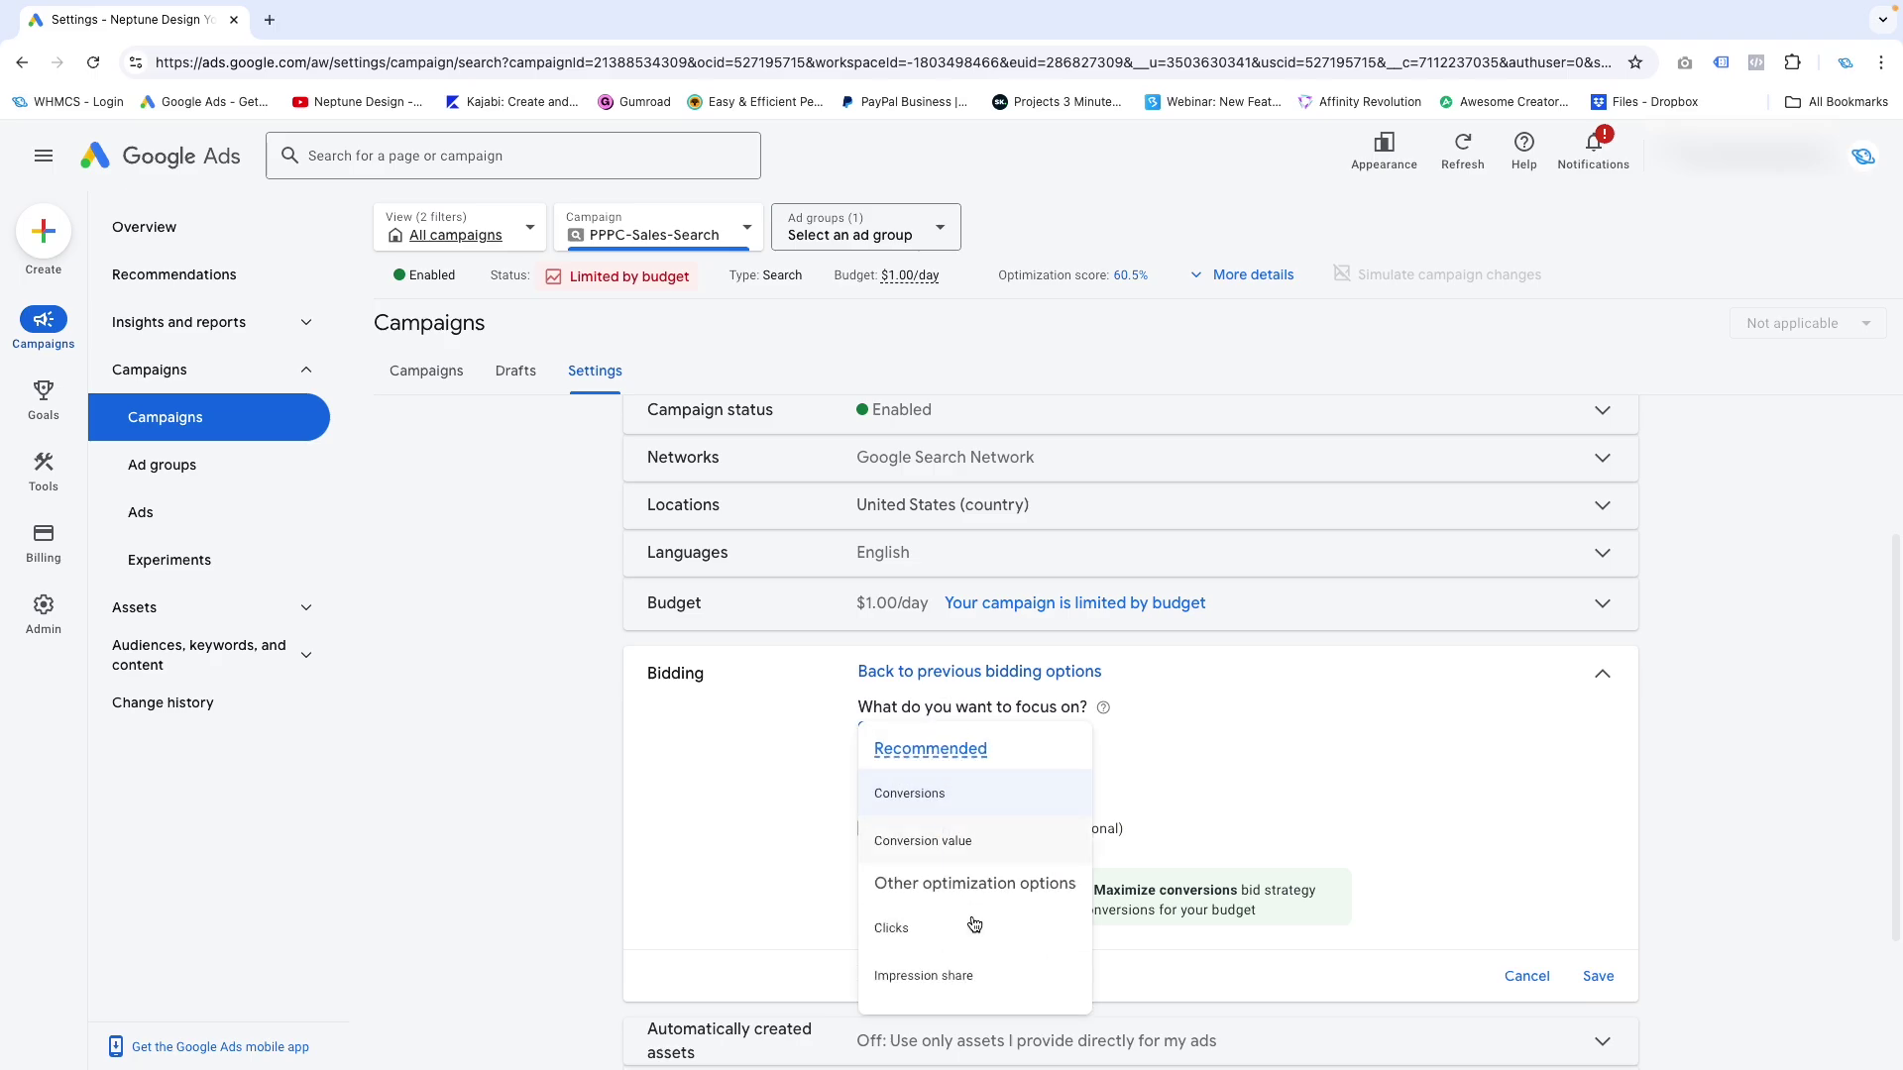
click(1250, 795)
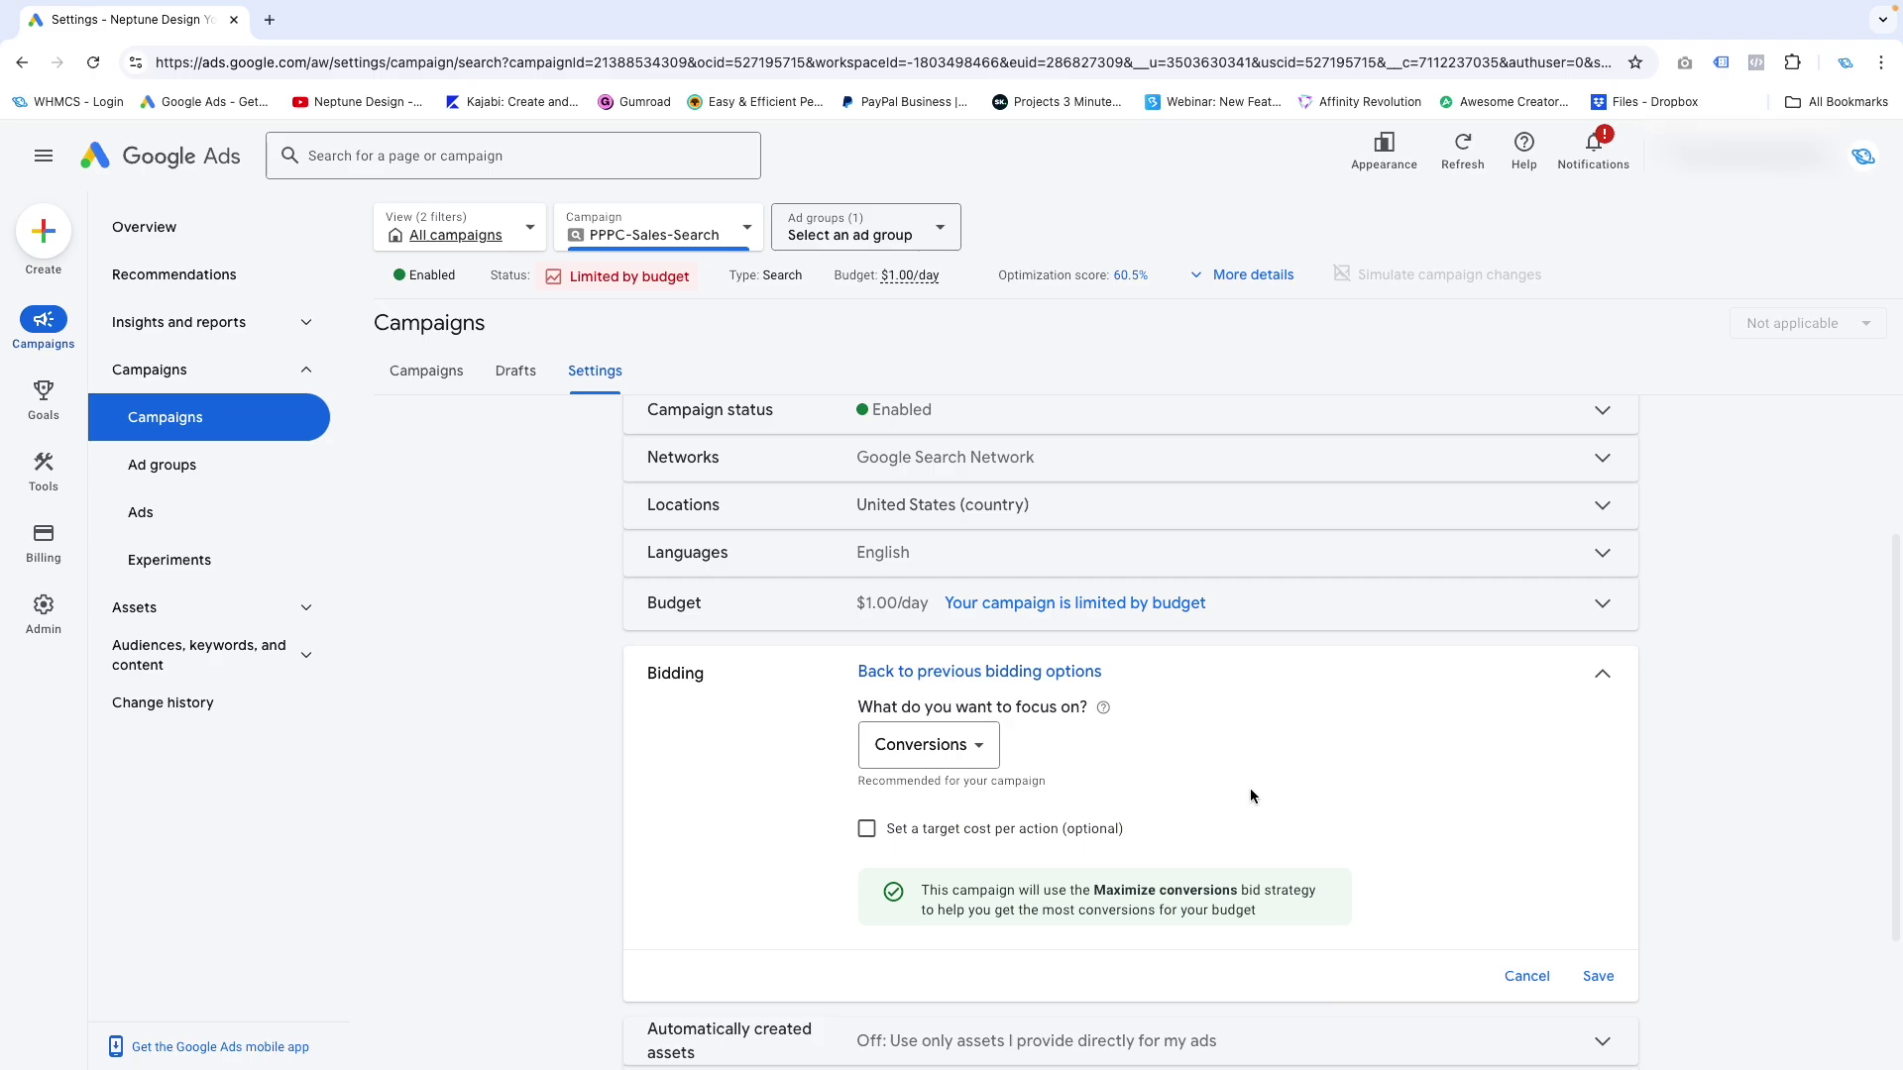
click(922, 744)
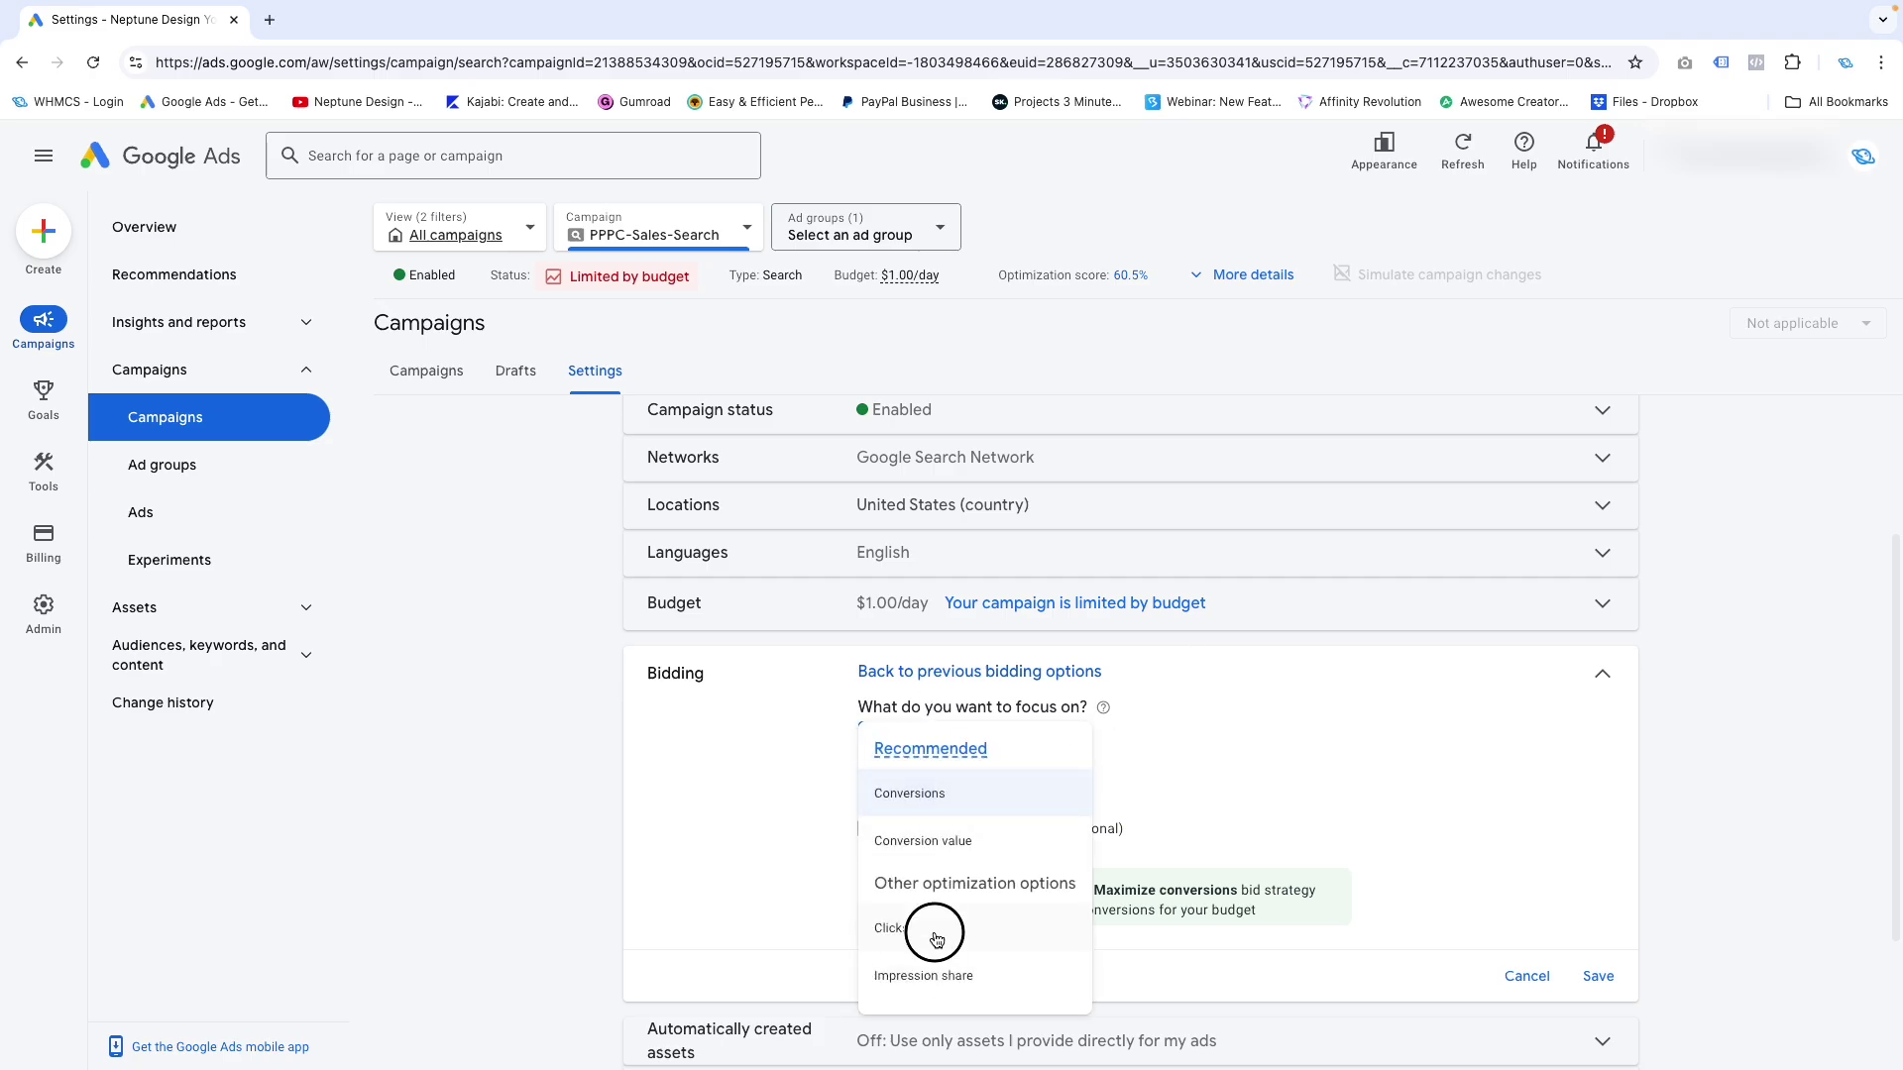
click(934, 928)
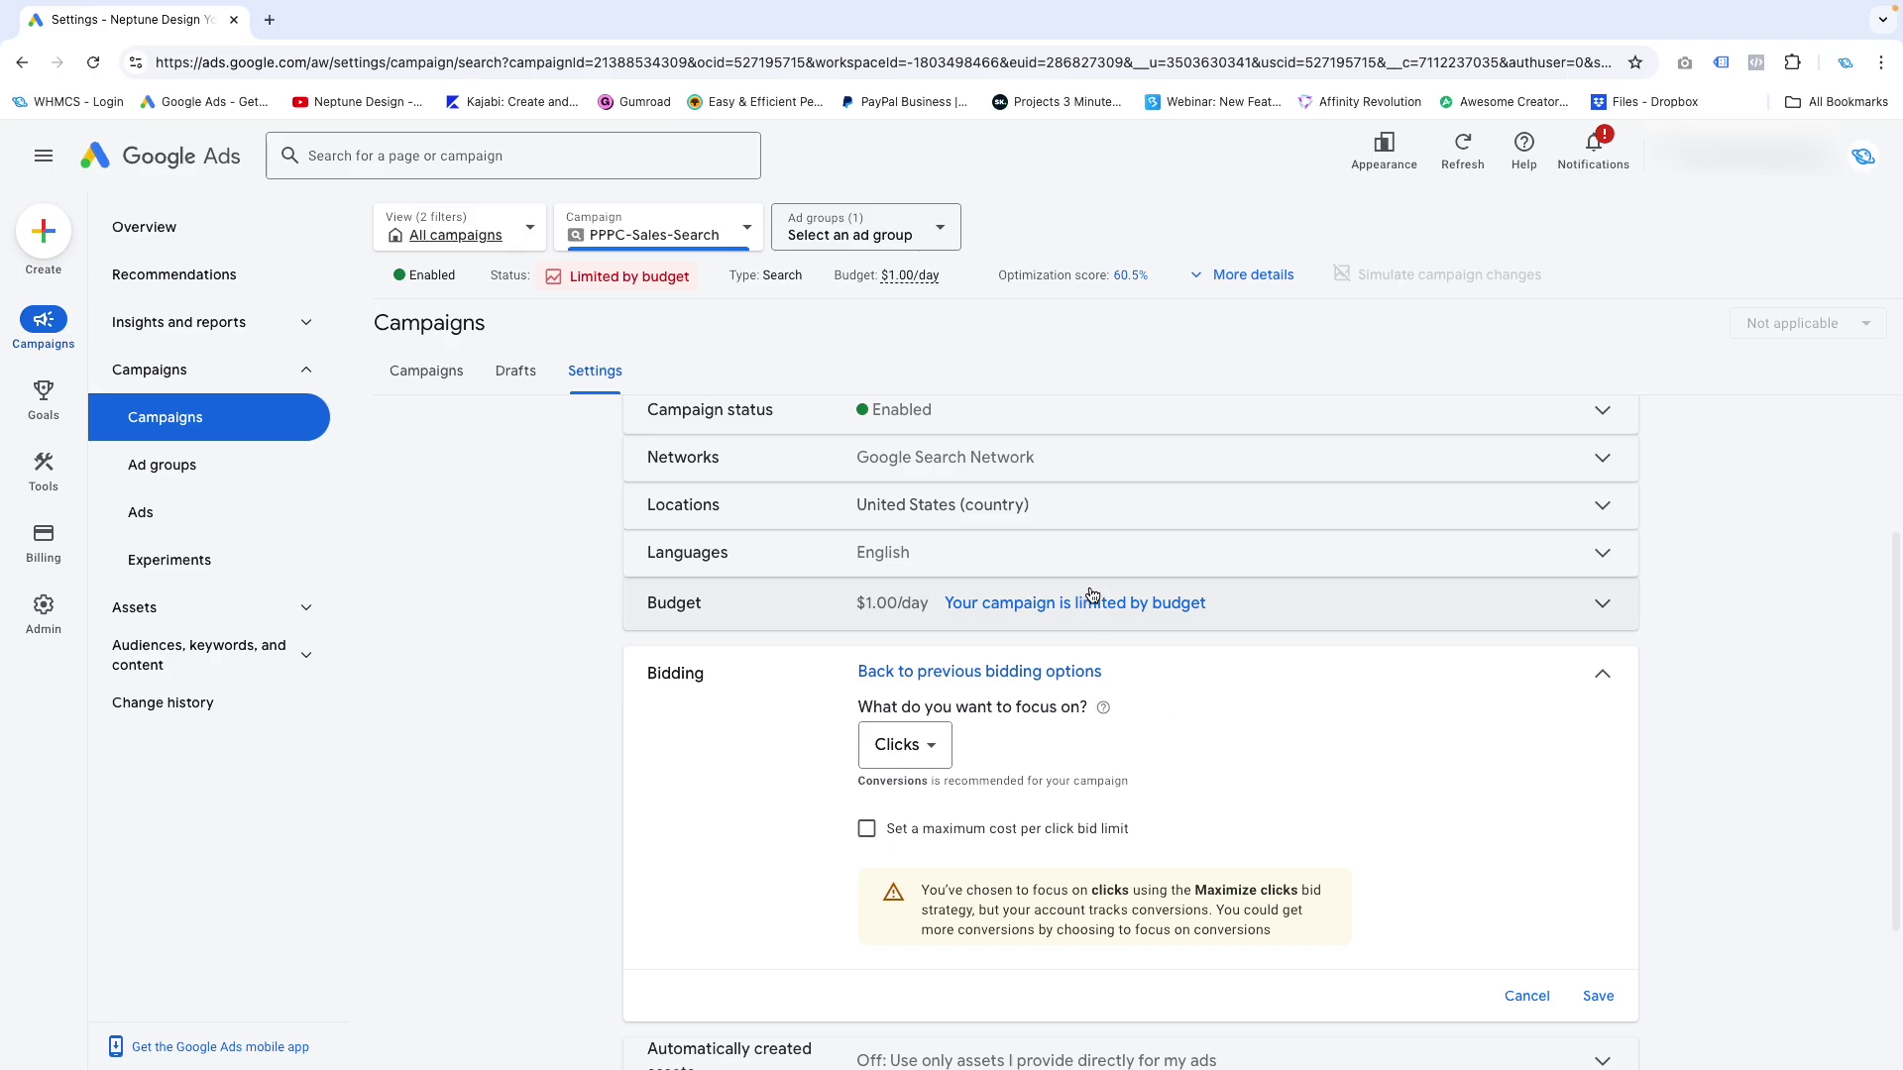
click(924, 751)
click(966, 818)
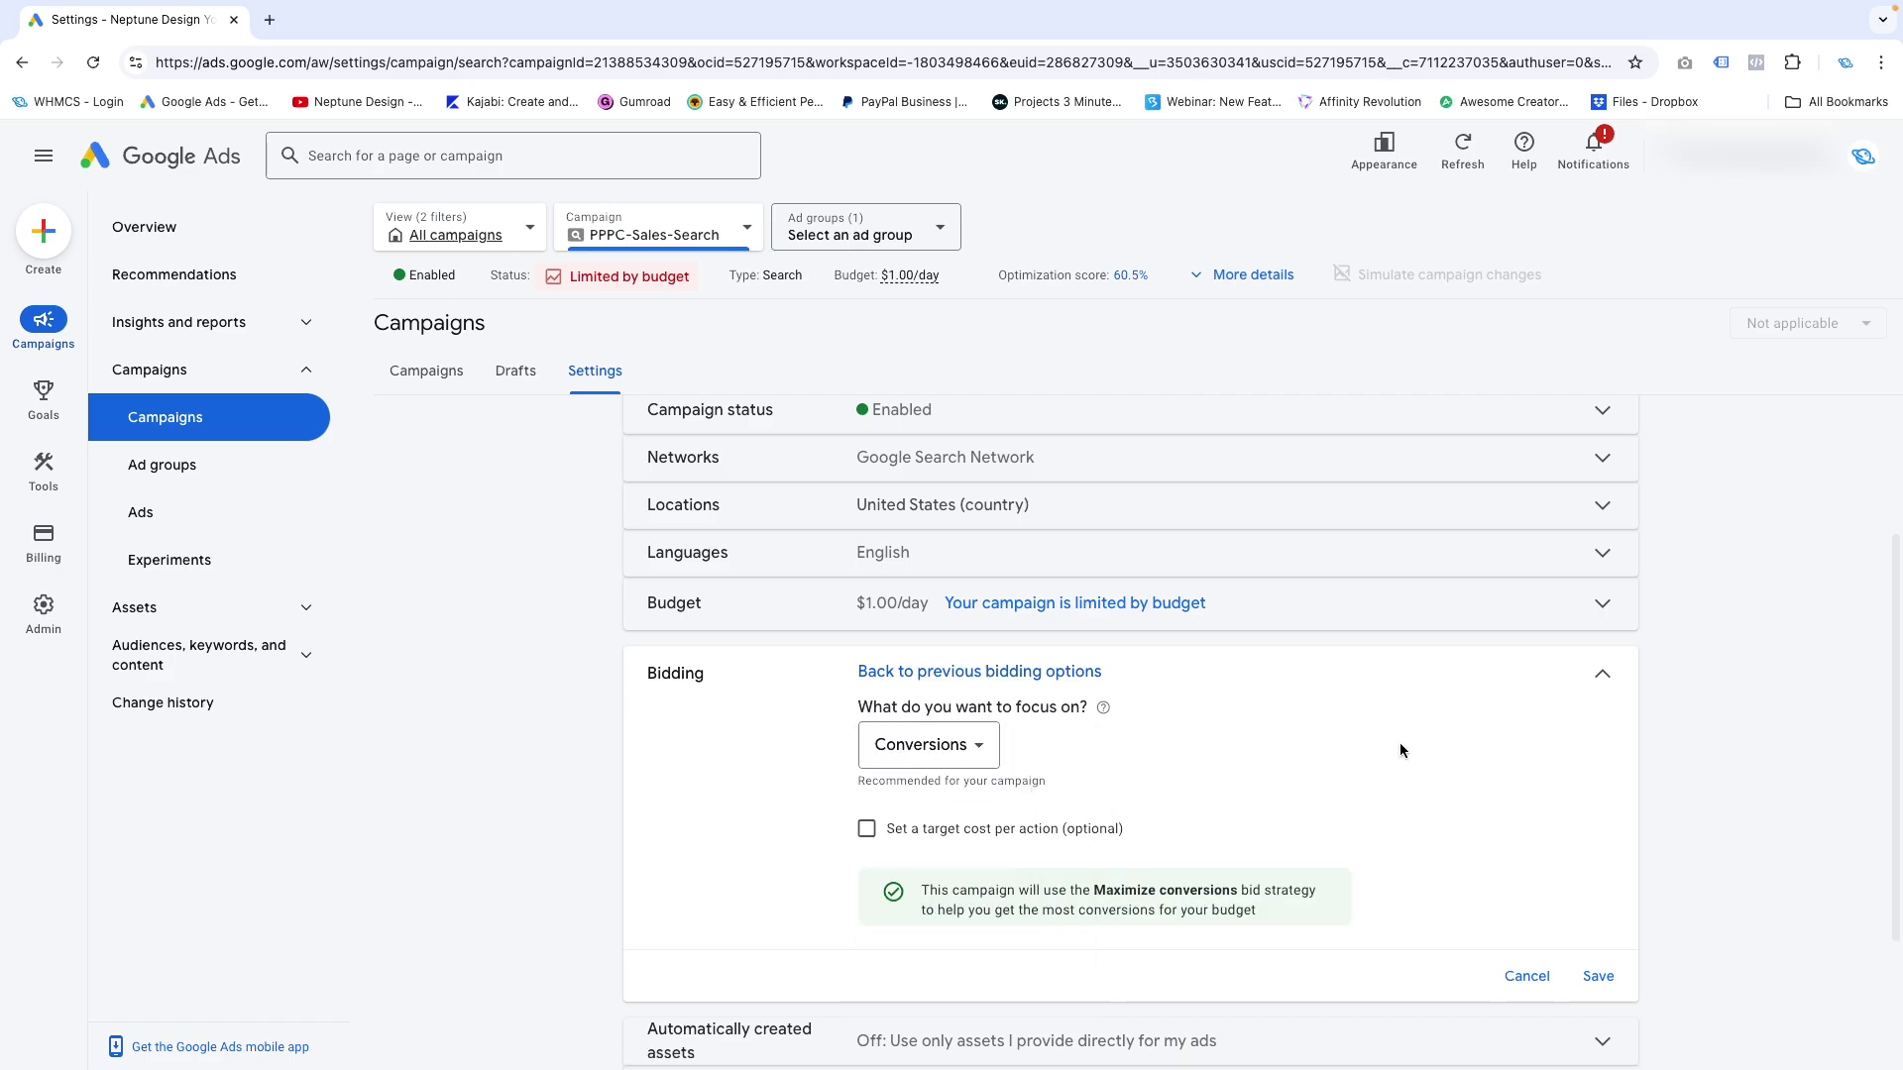
triple_click(1357, 737)
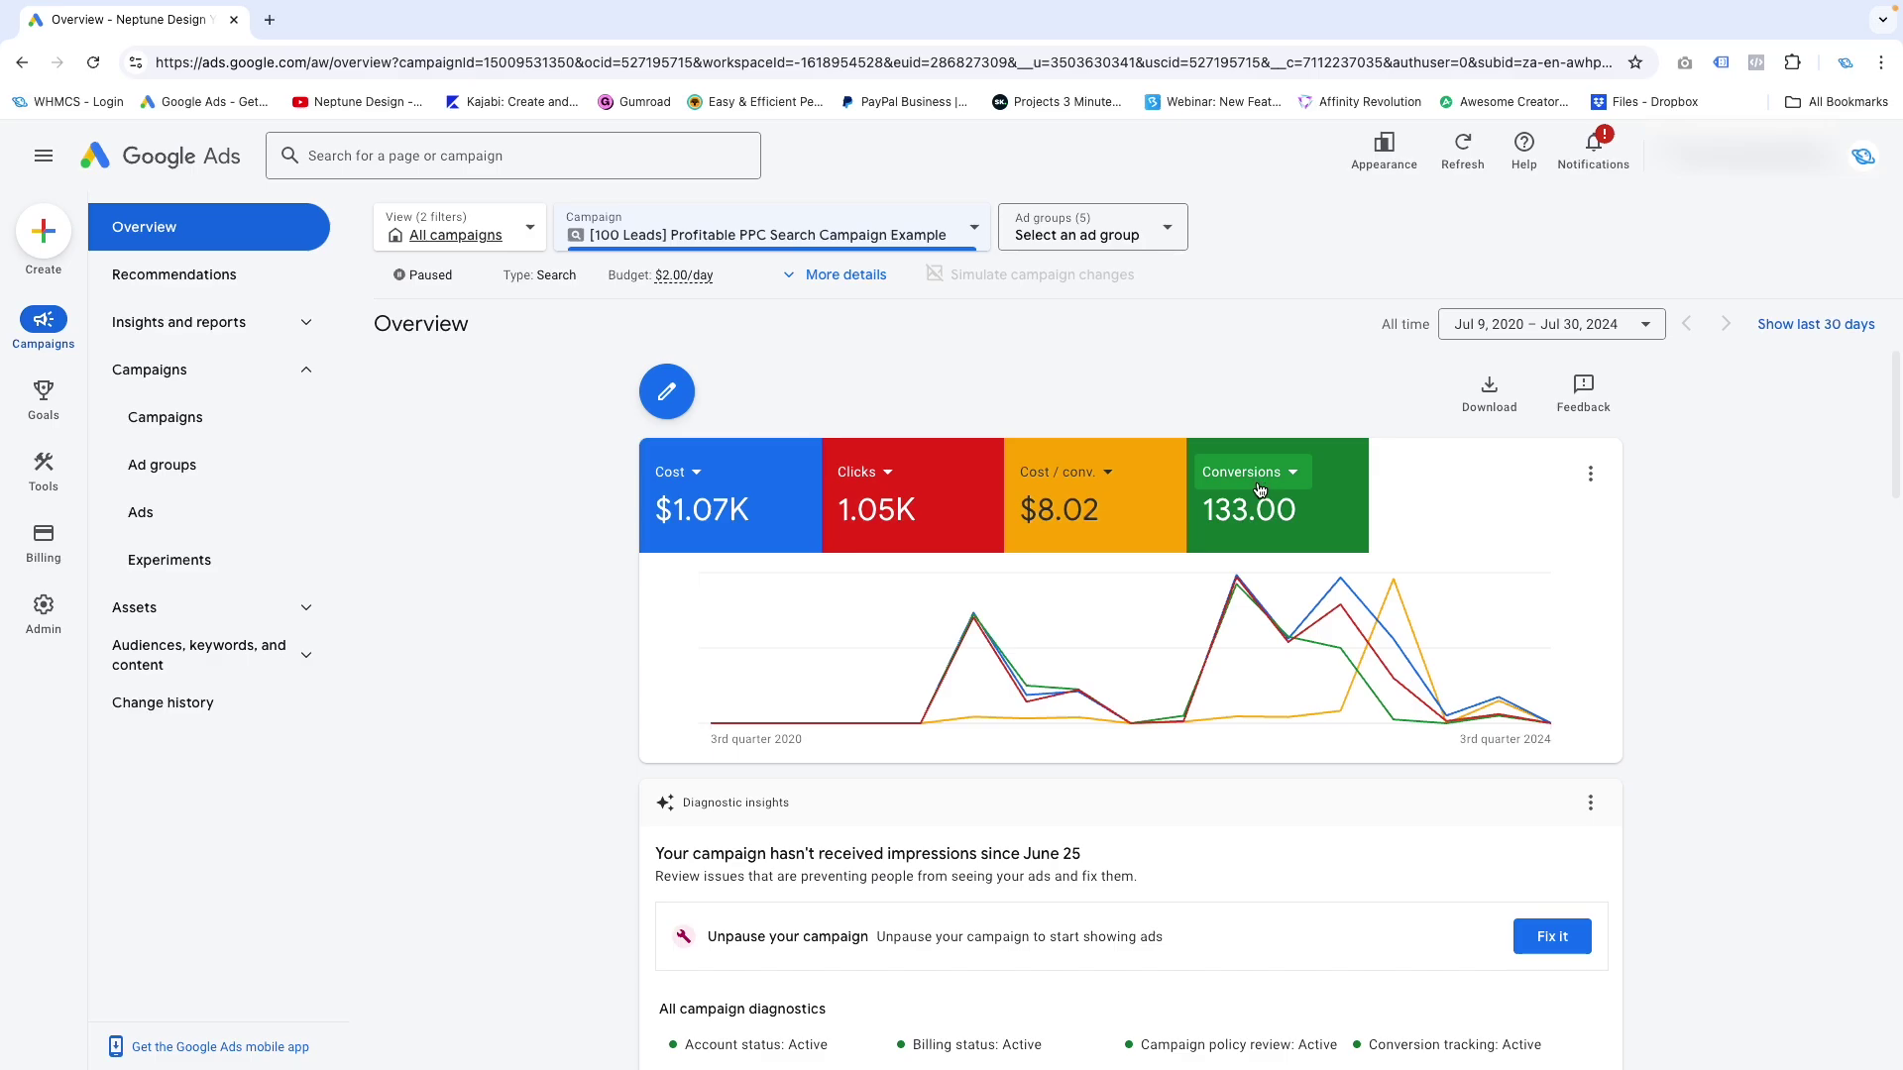
Change the Cost metric on the campaign overview scorecard to all conversions.
click(687, 480)
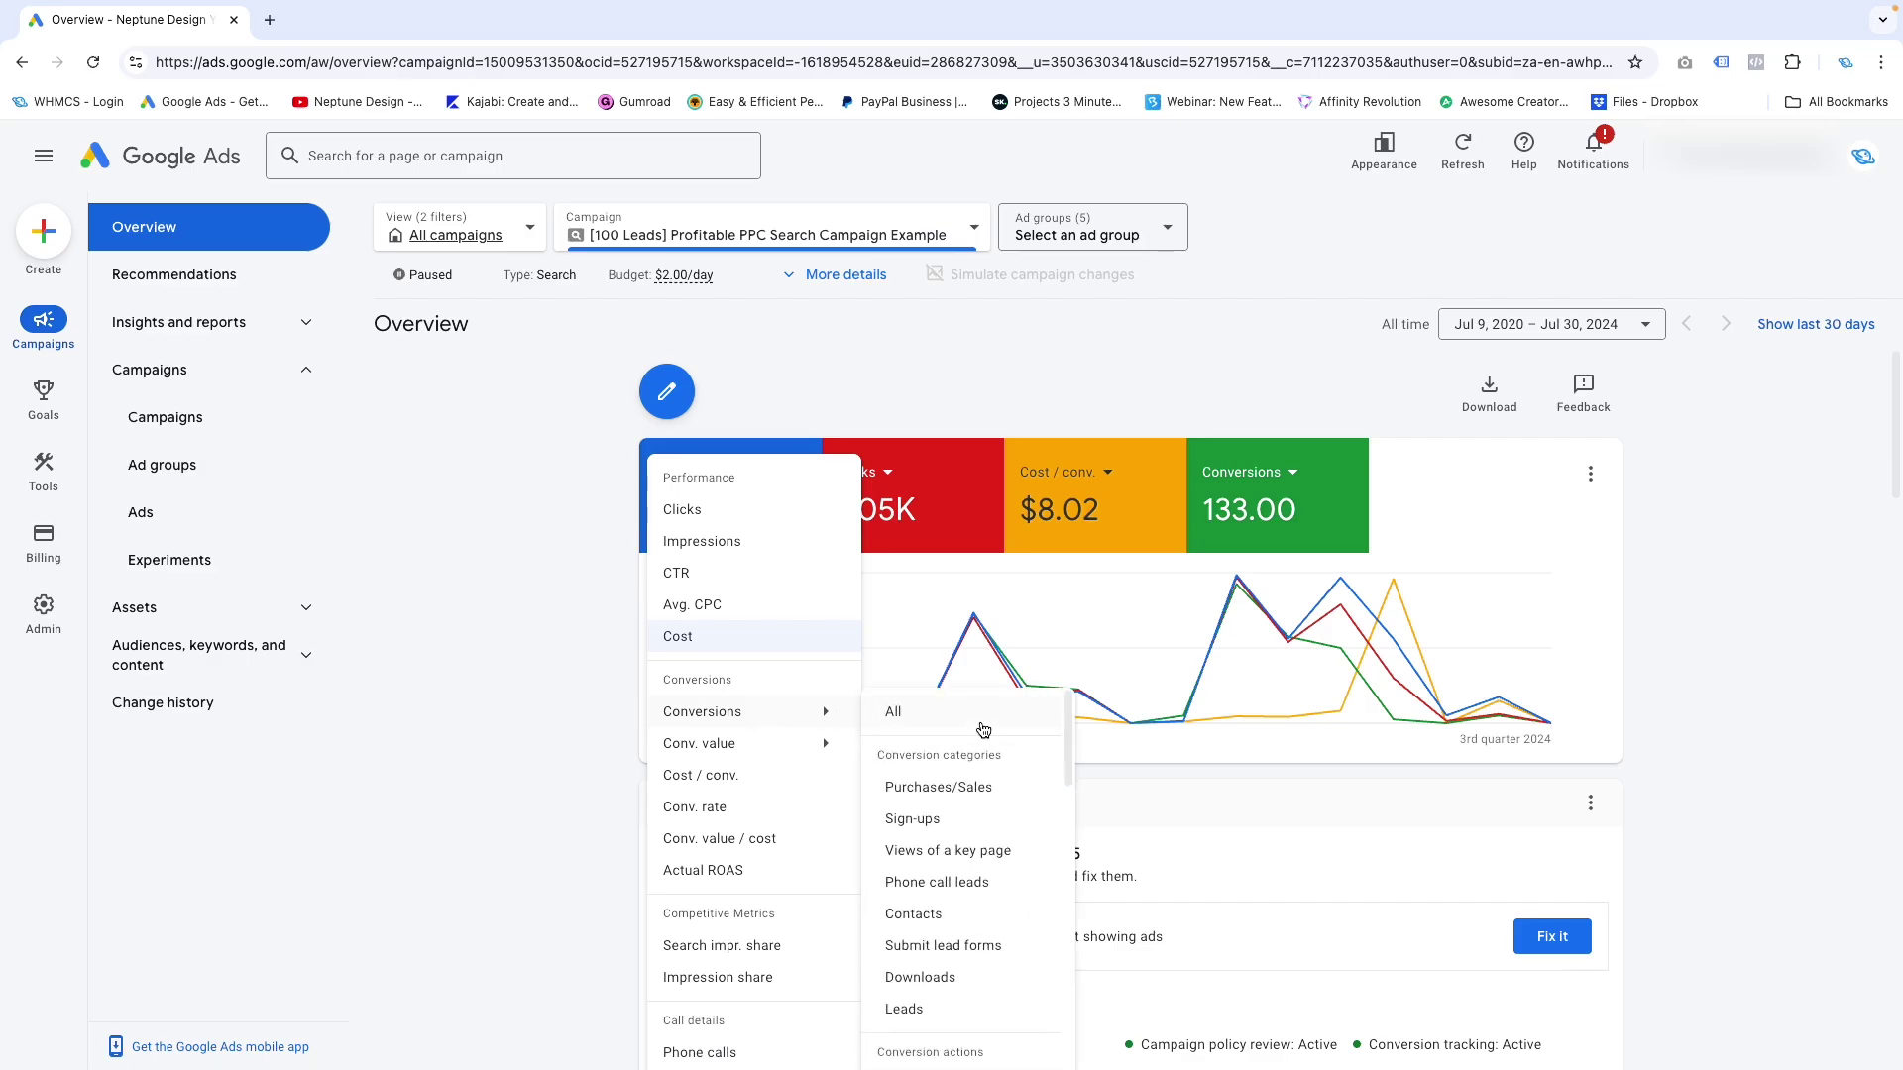
click(705, 651)
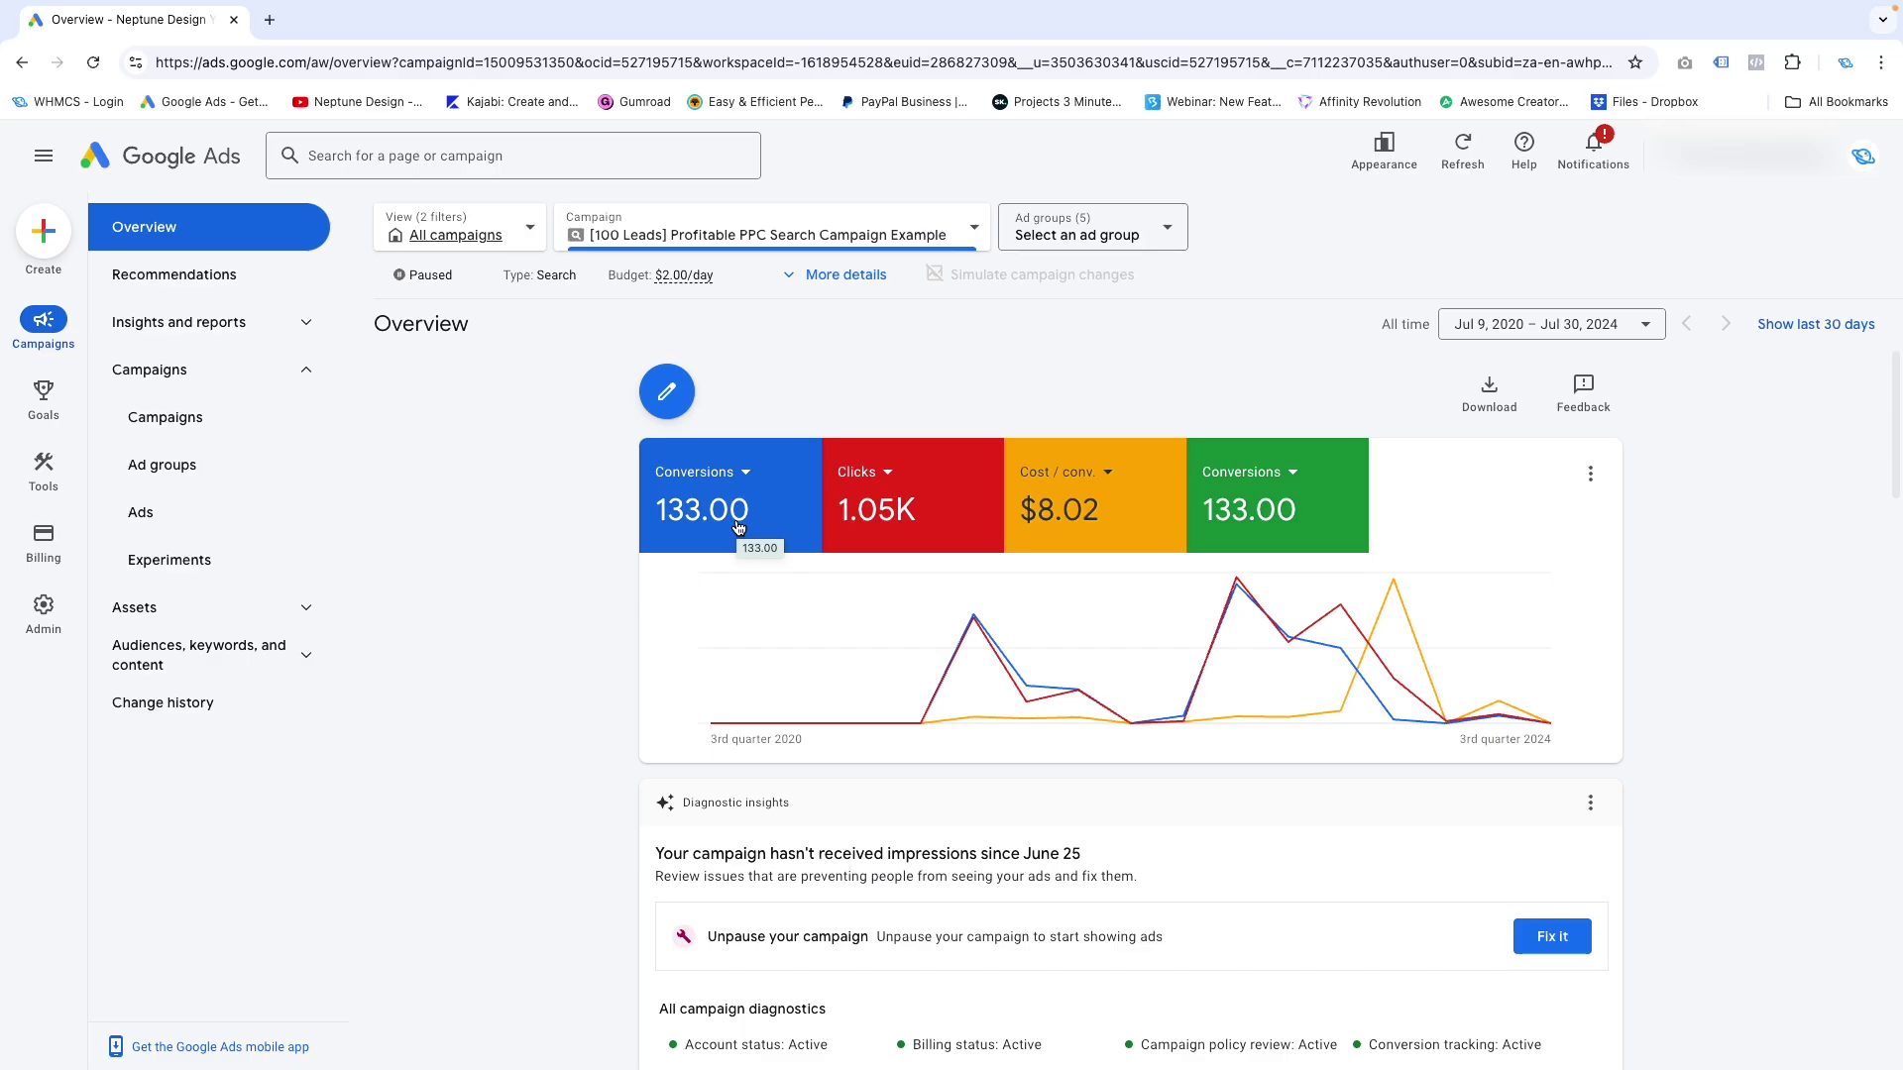
Open the account's conversion goals summary and examine the conversion actions under Purchase and Submit lead form, including their status.
mouse_move(44, 401)
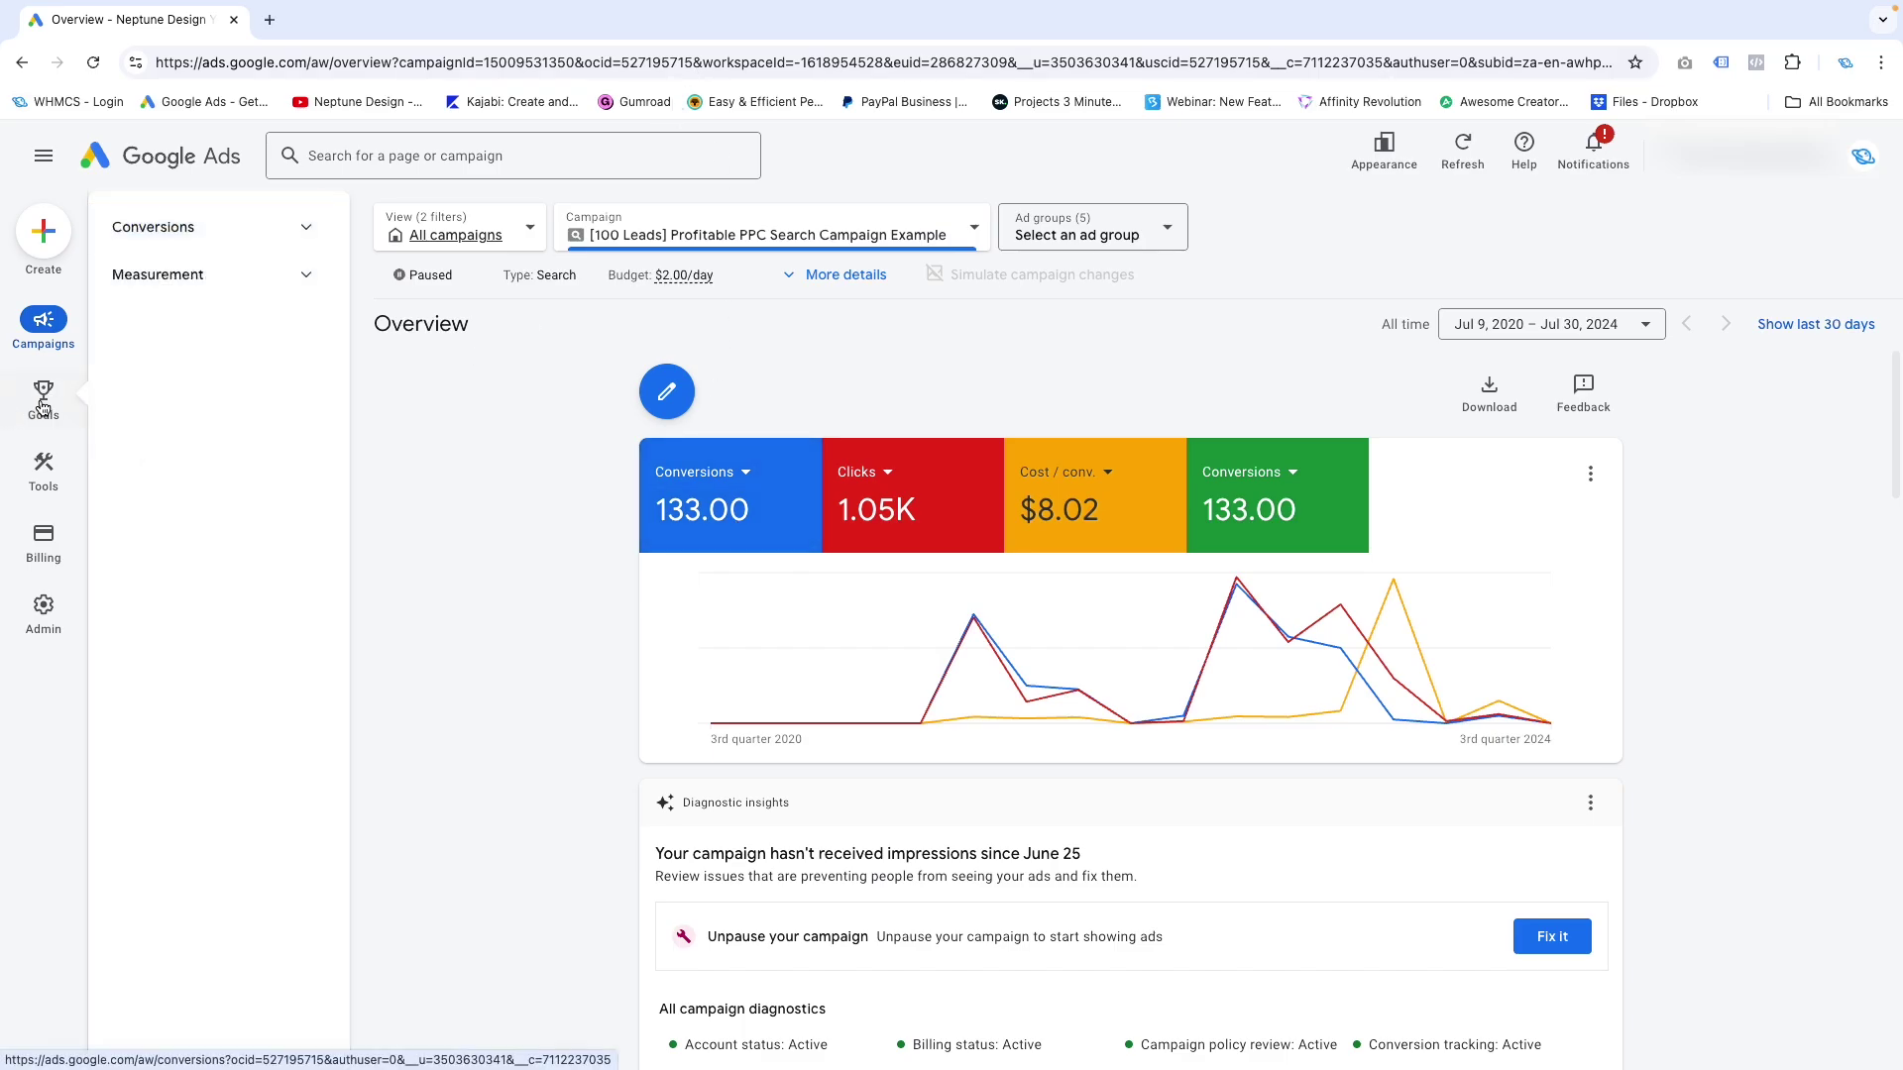
click(173, 247)
click(204, 281)
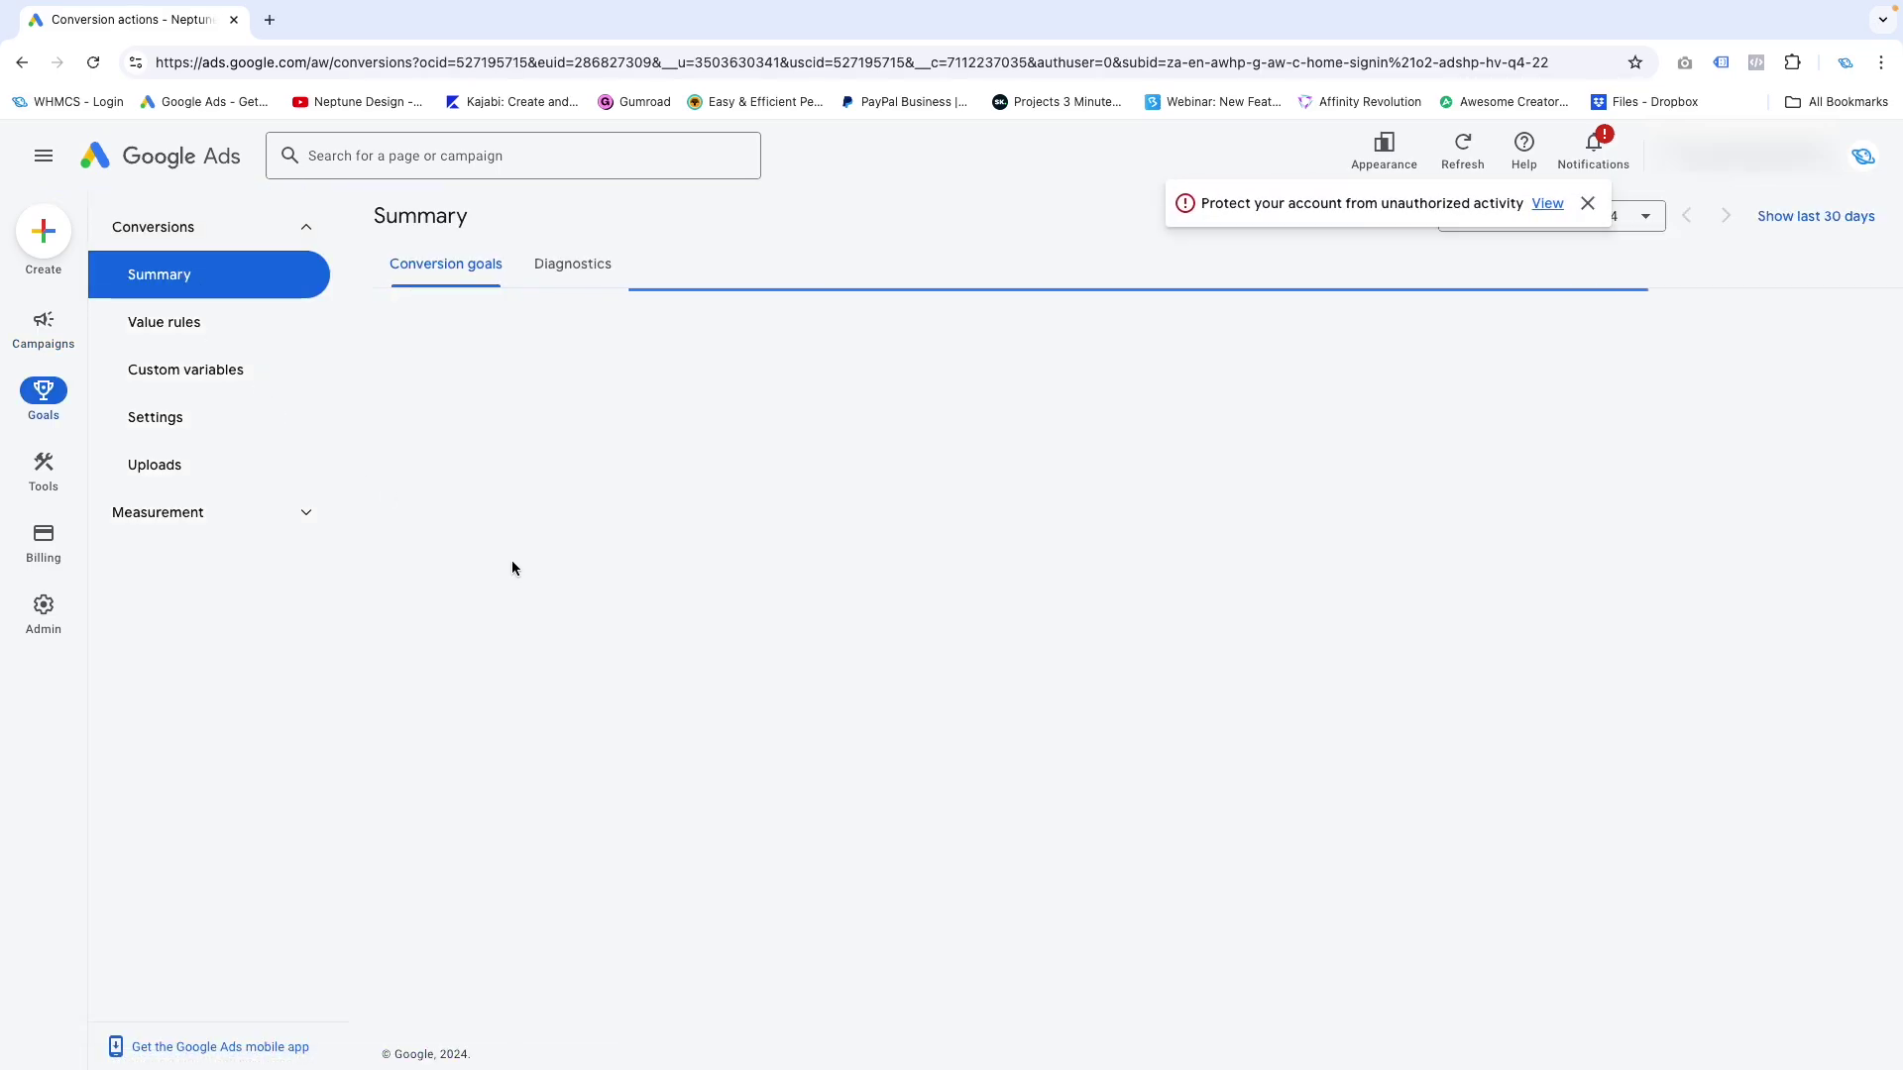
scroll(773, 634, down, 1)
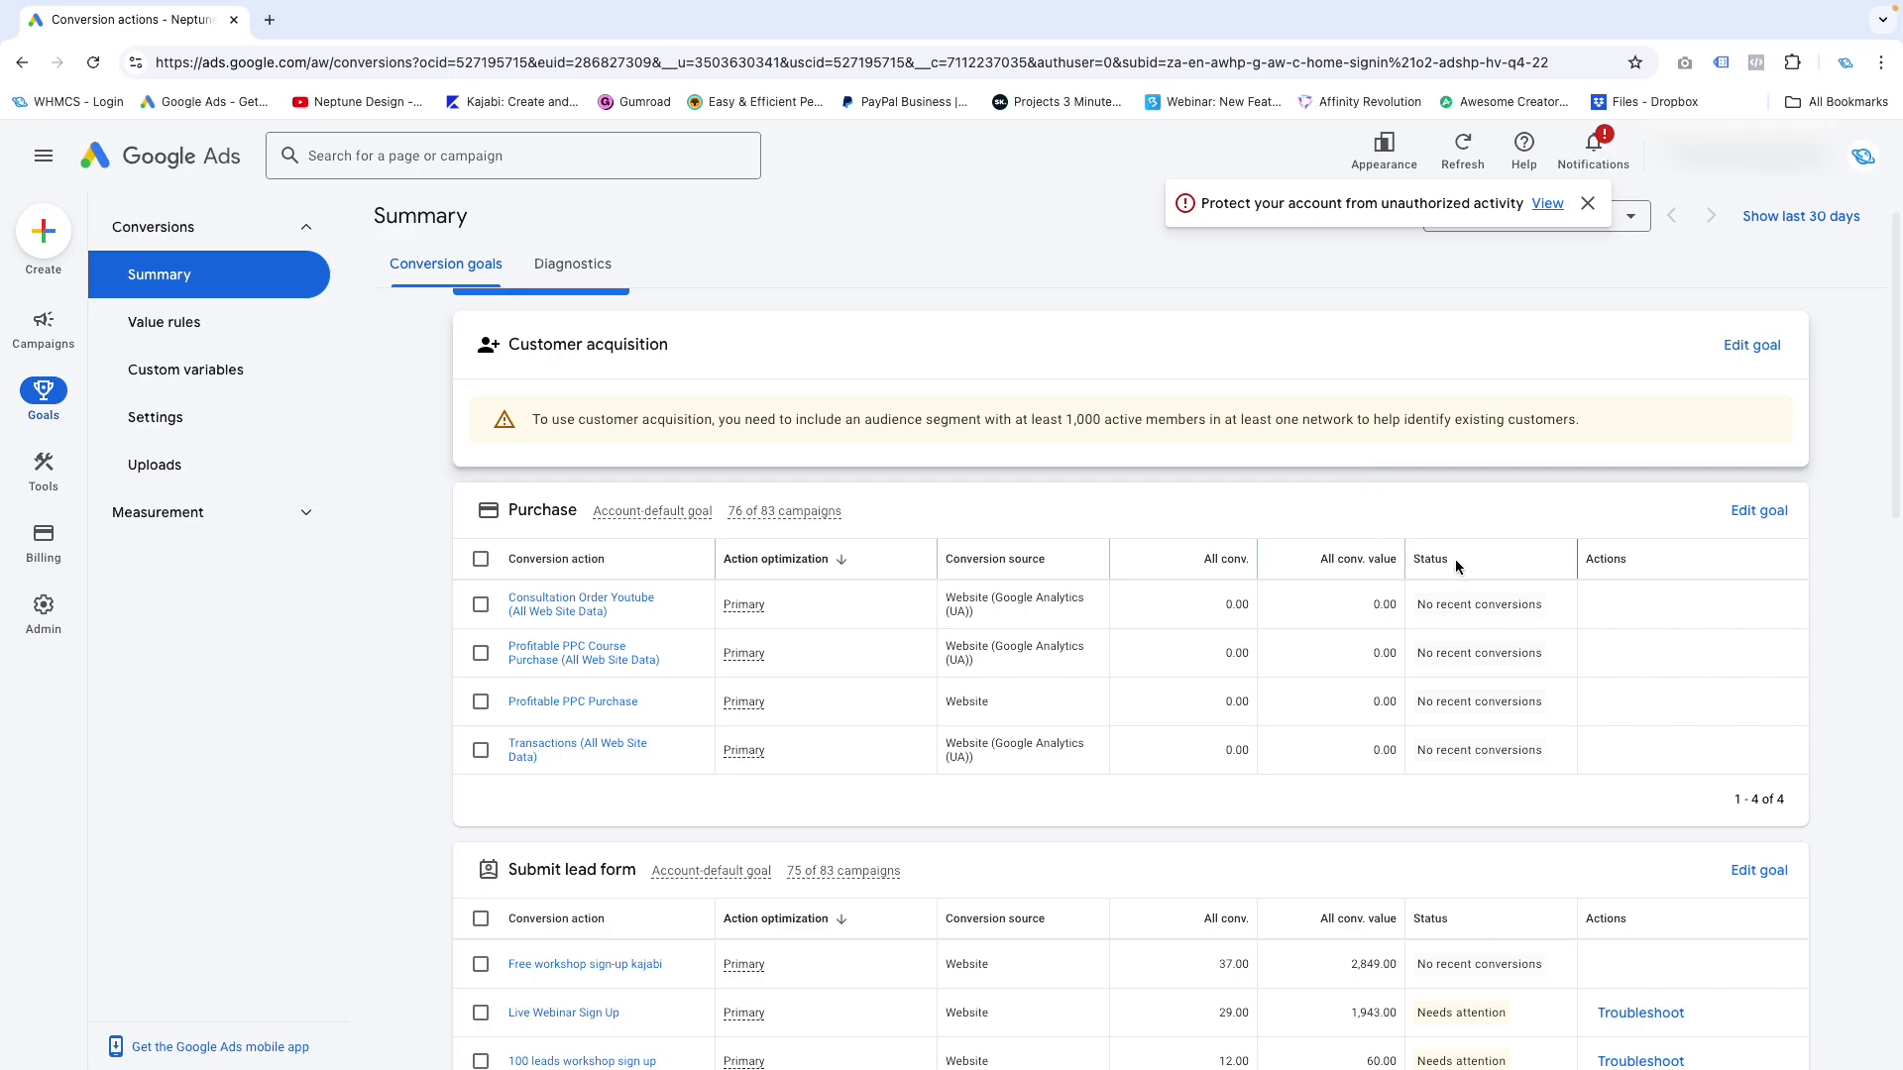
scroll(1434, 708, down, 1)
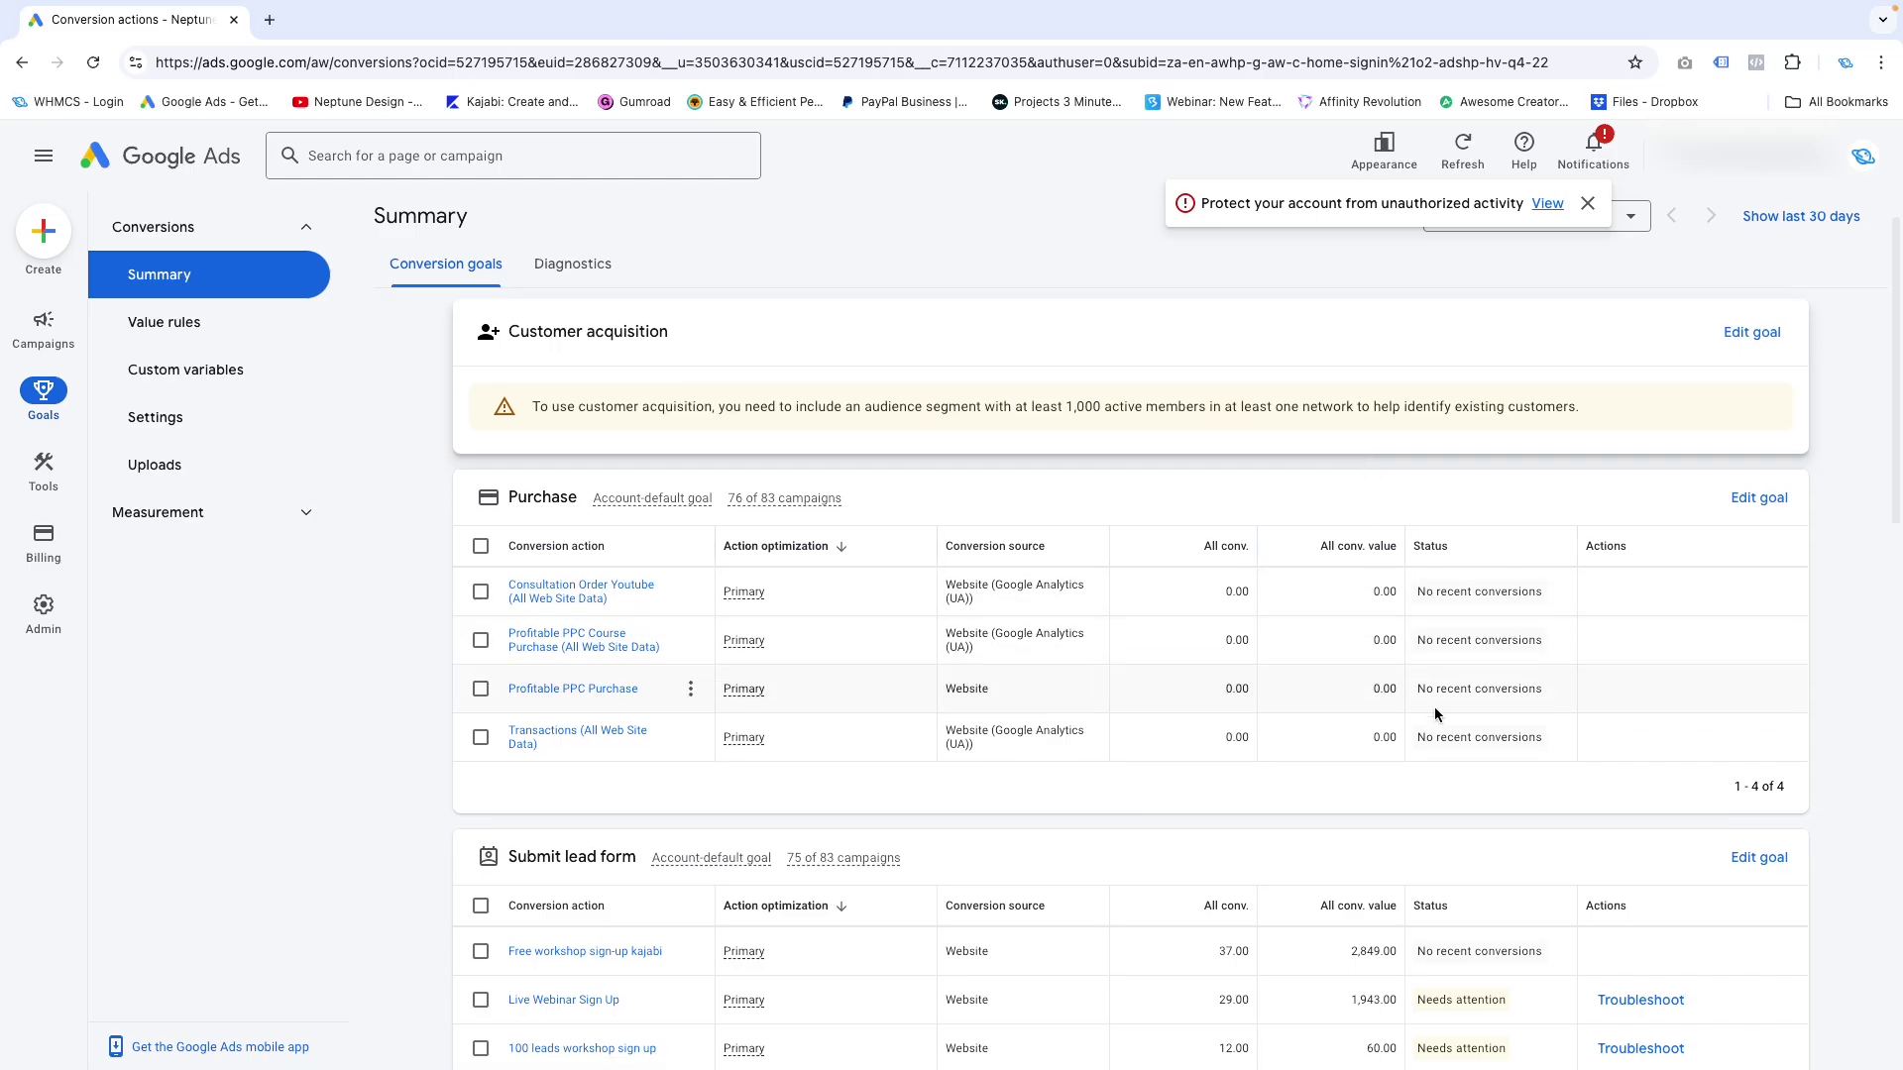
scroll(1435, 713, down, 1)
mouse_move(1436, 723)
scroll(1387, 723, down, 1)
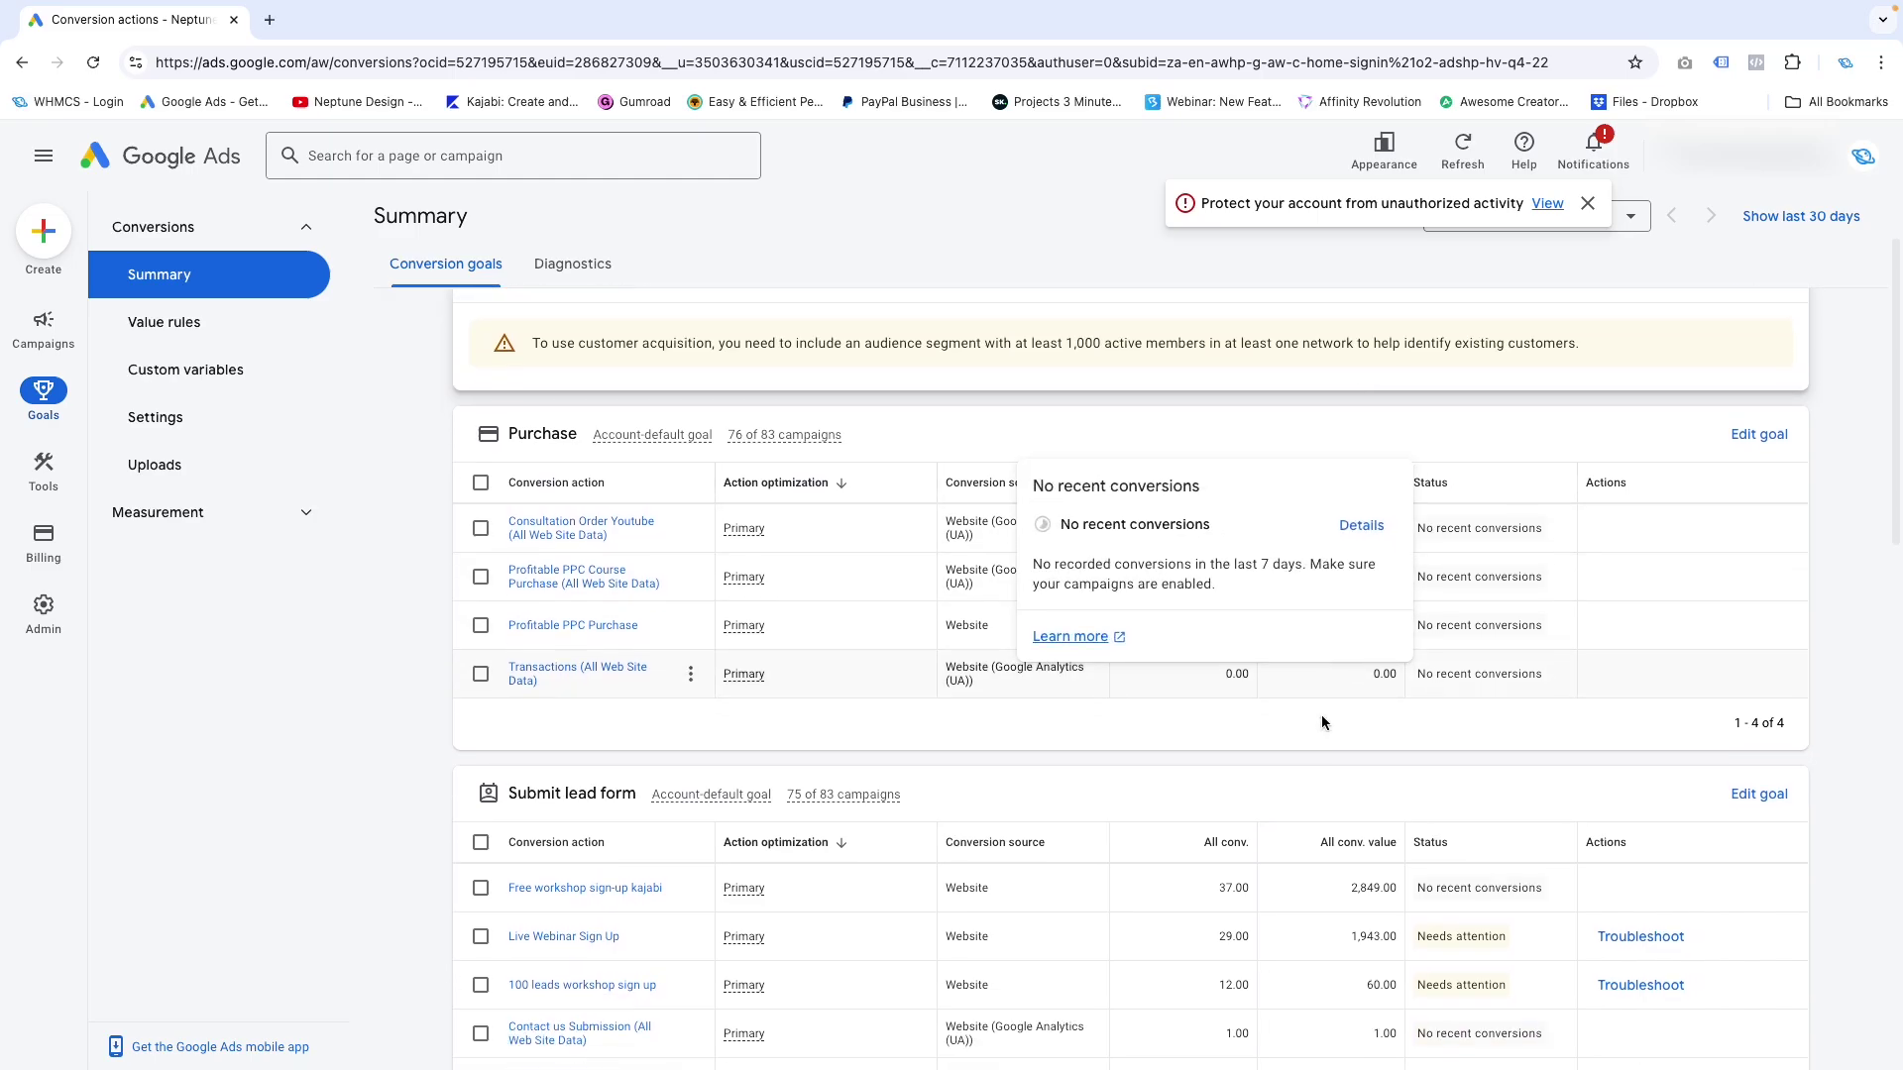
scroll(1238, 813, down, 4)
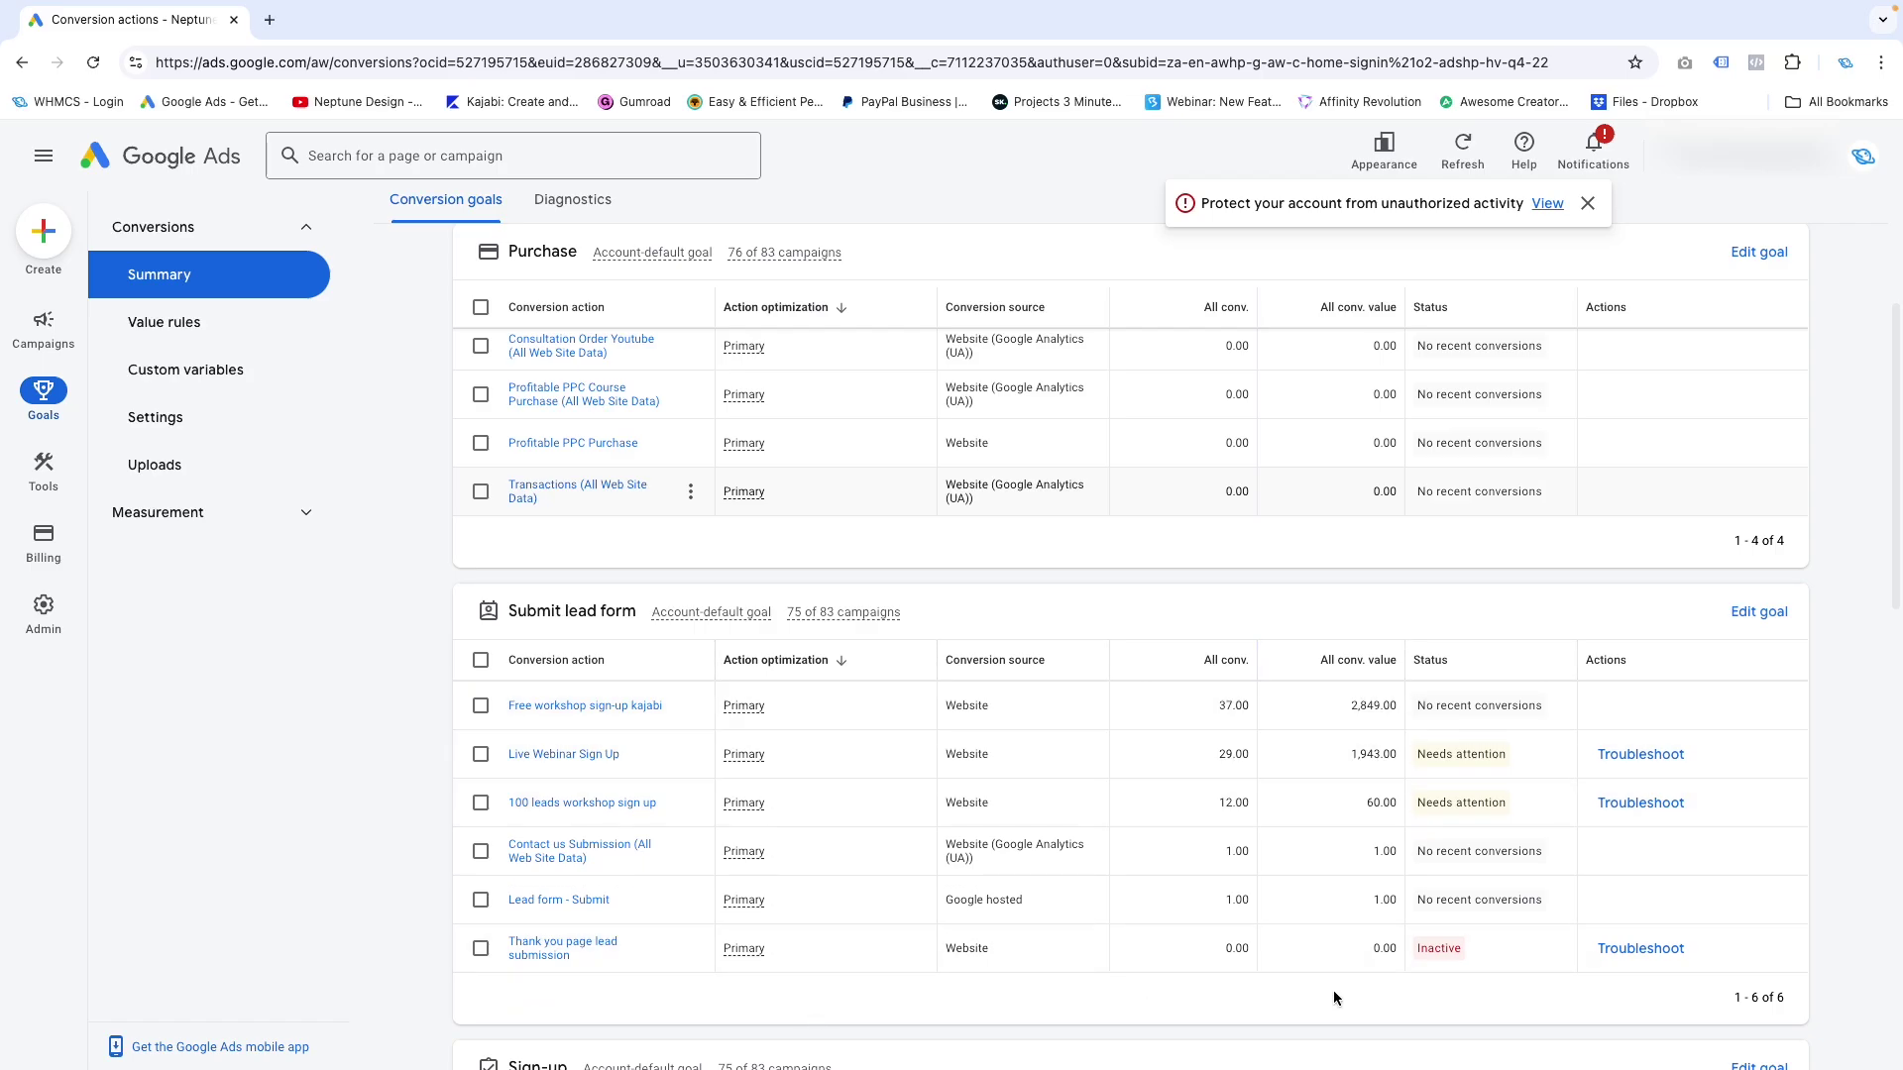
scroll(1446, 903, down, 1)
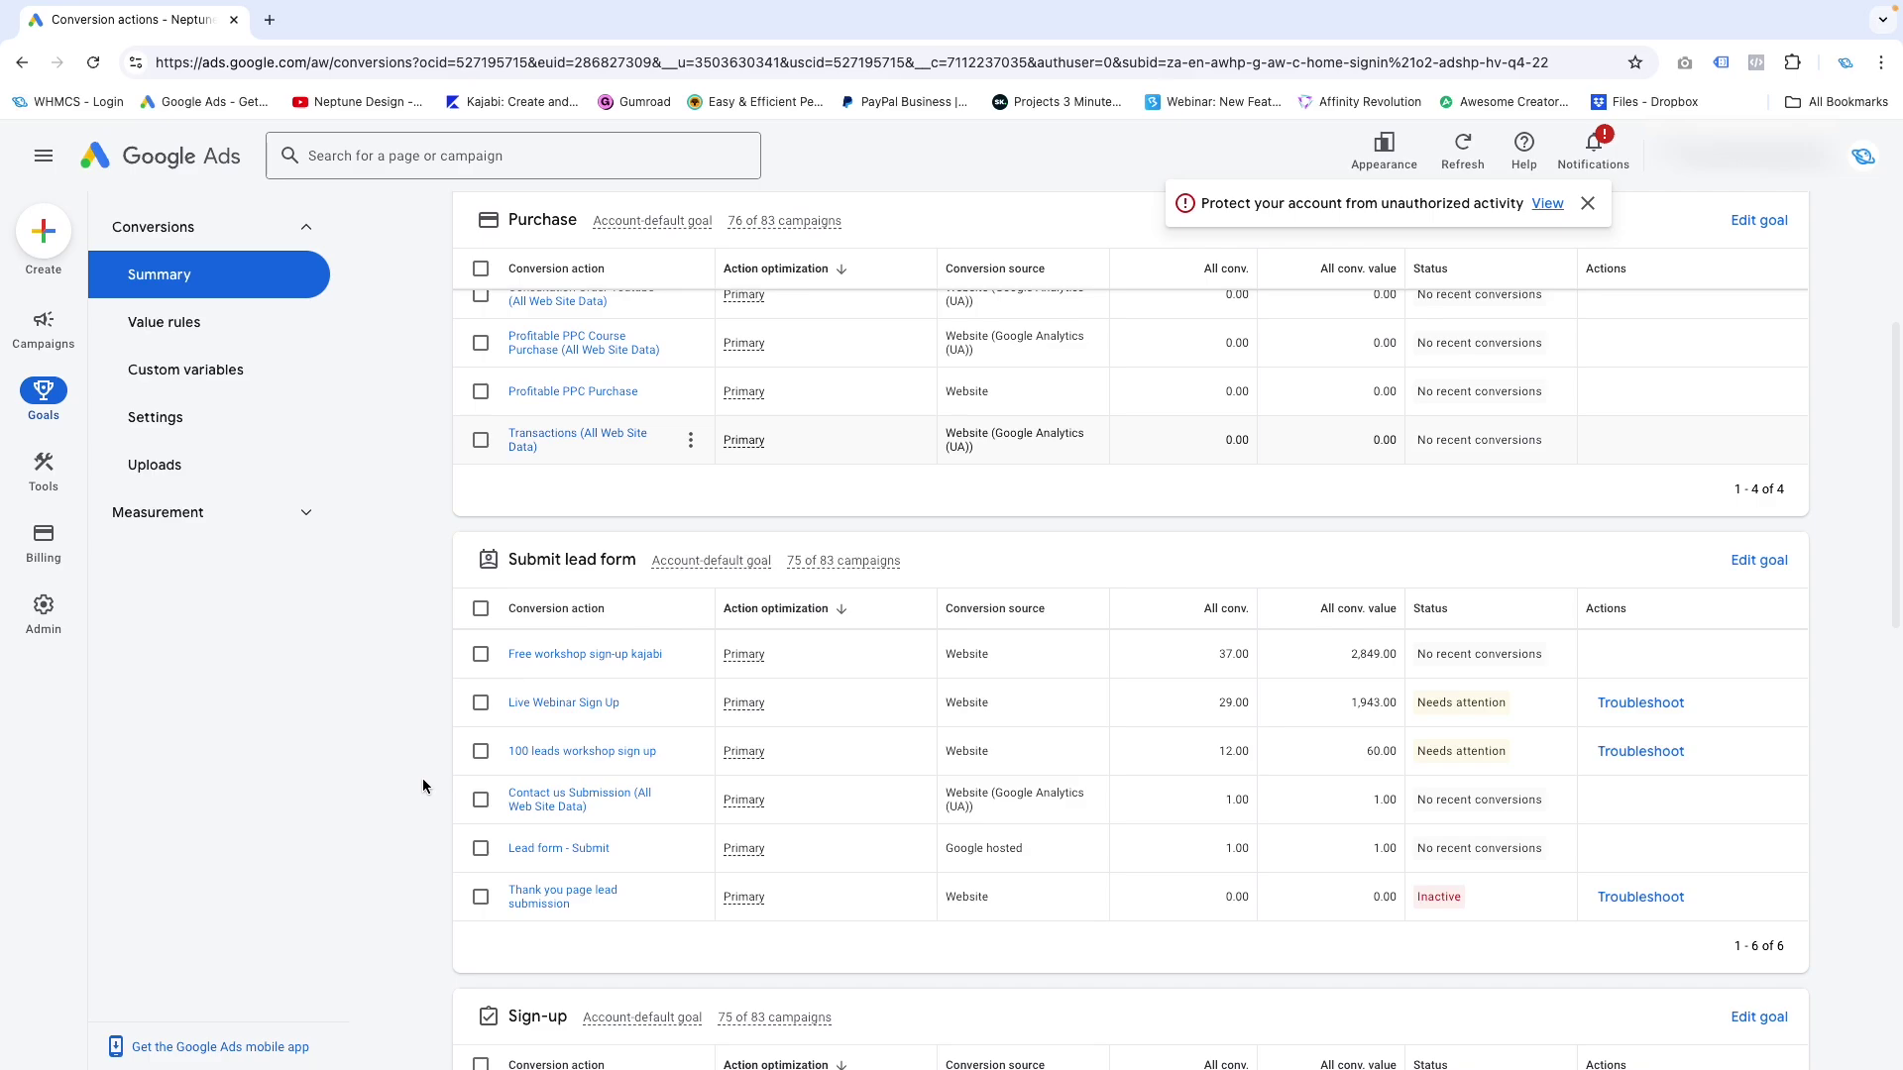
Open the settings of the "[100 Leads] Profitable PPC Search Campaign Example" campaign and expand its bidding section.
mouse_move(53, 349)
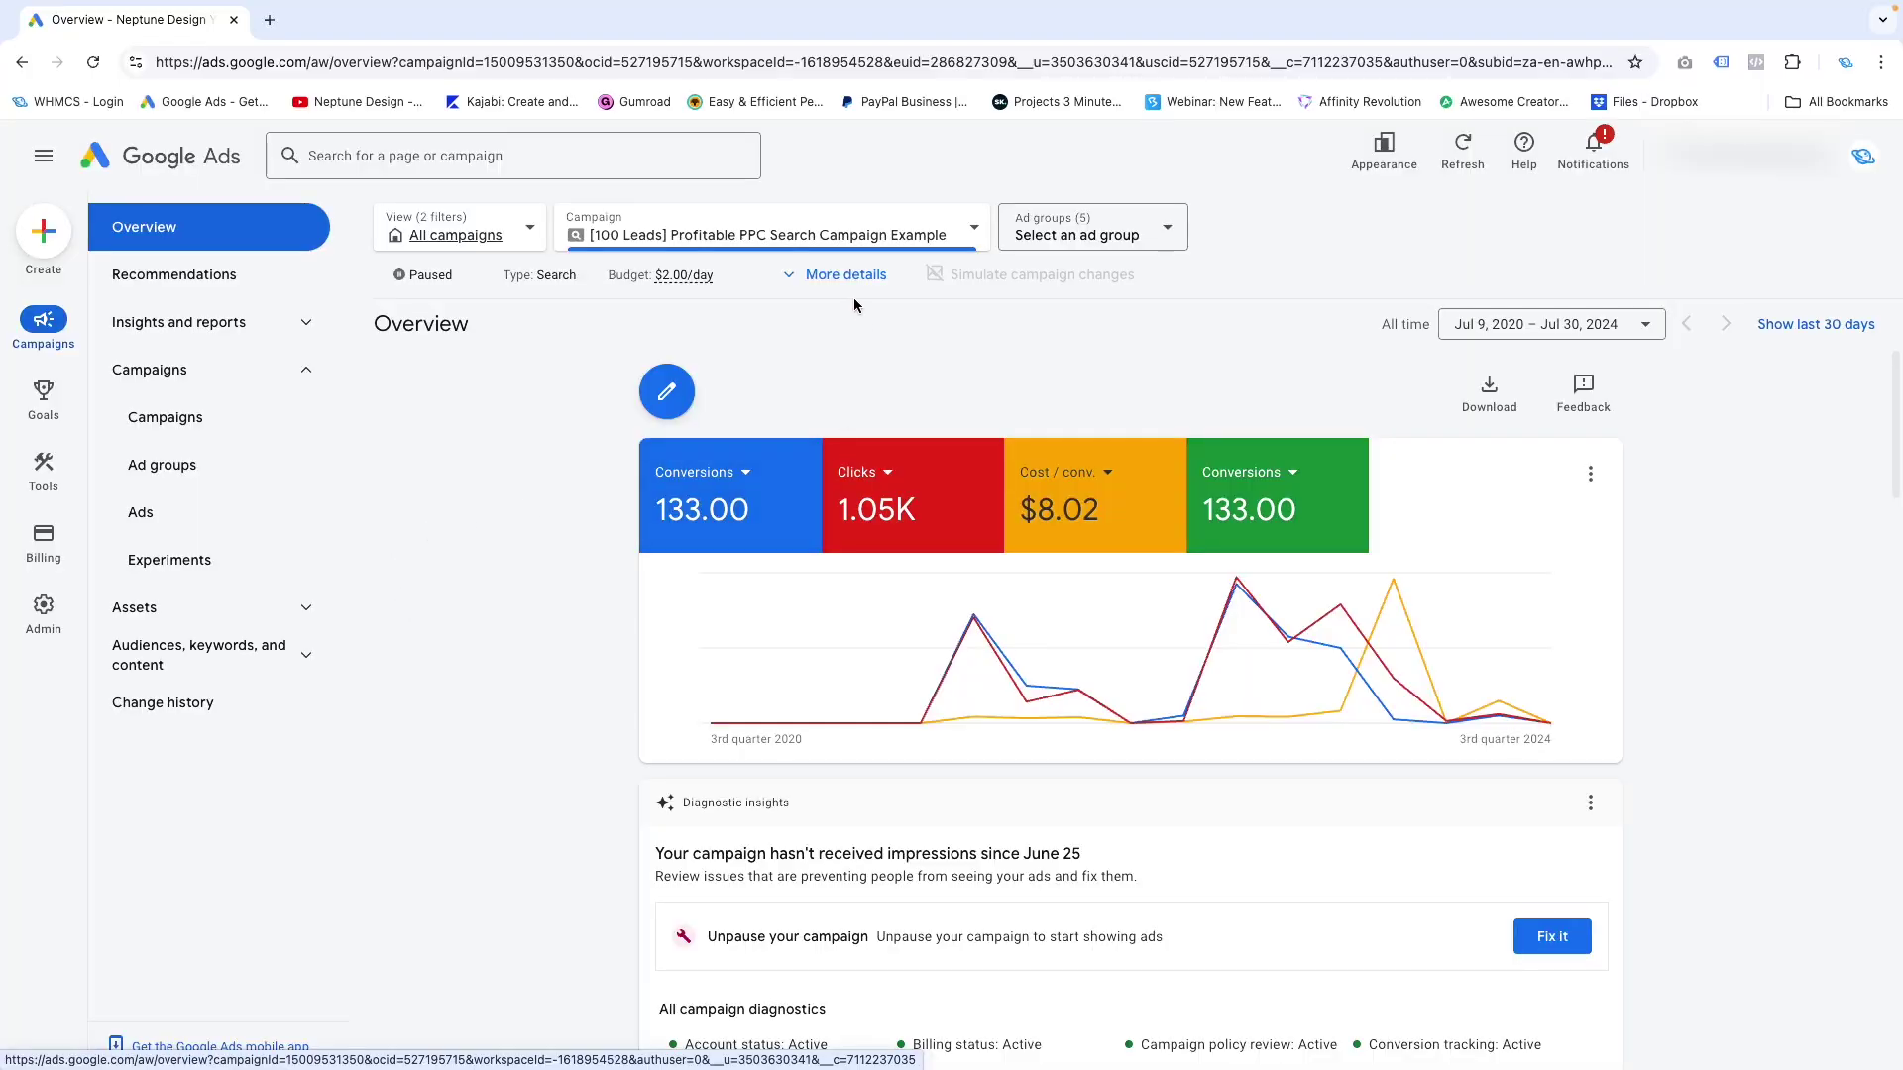
click(848, 285)
click(1493, 342)
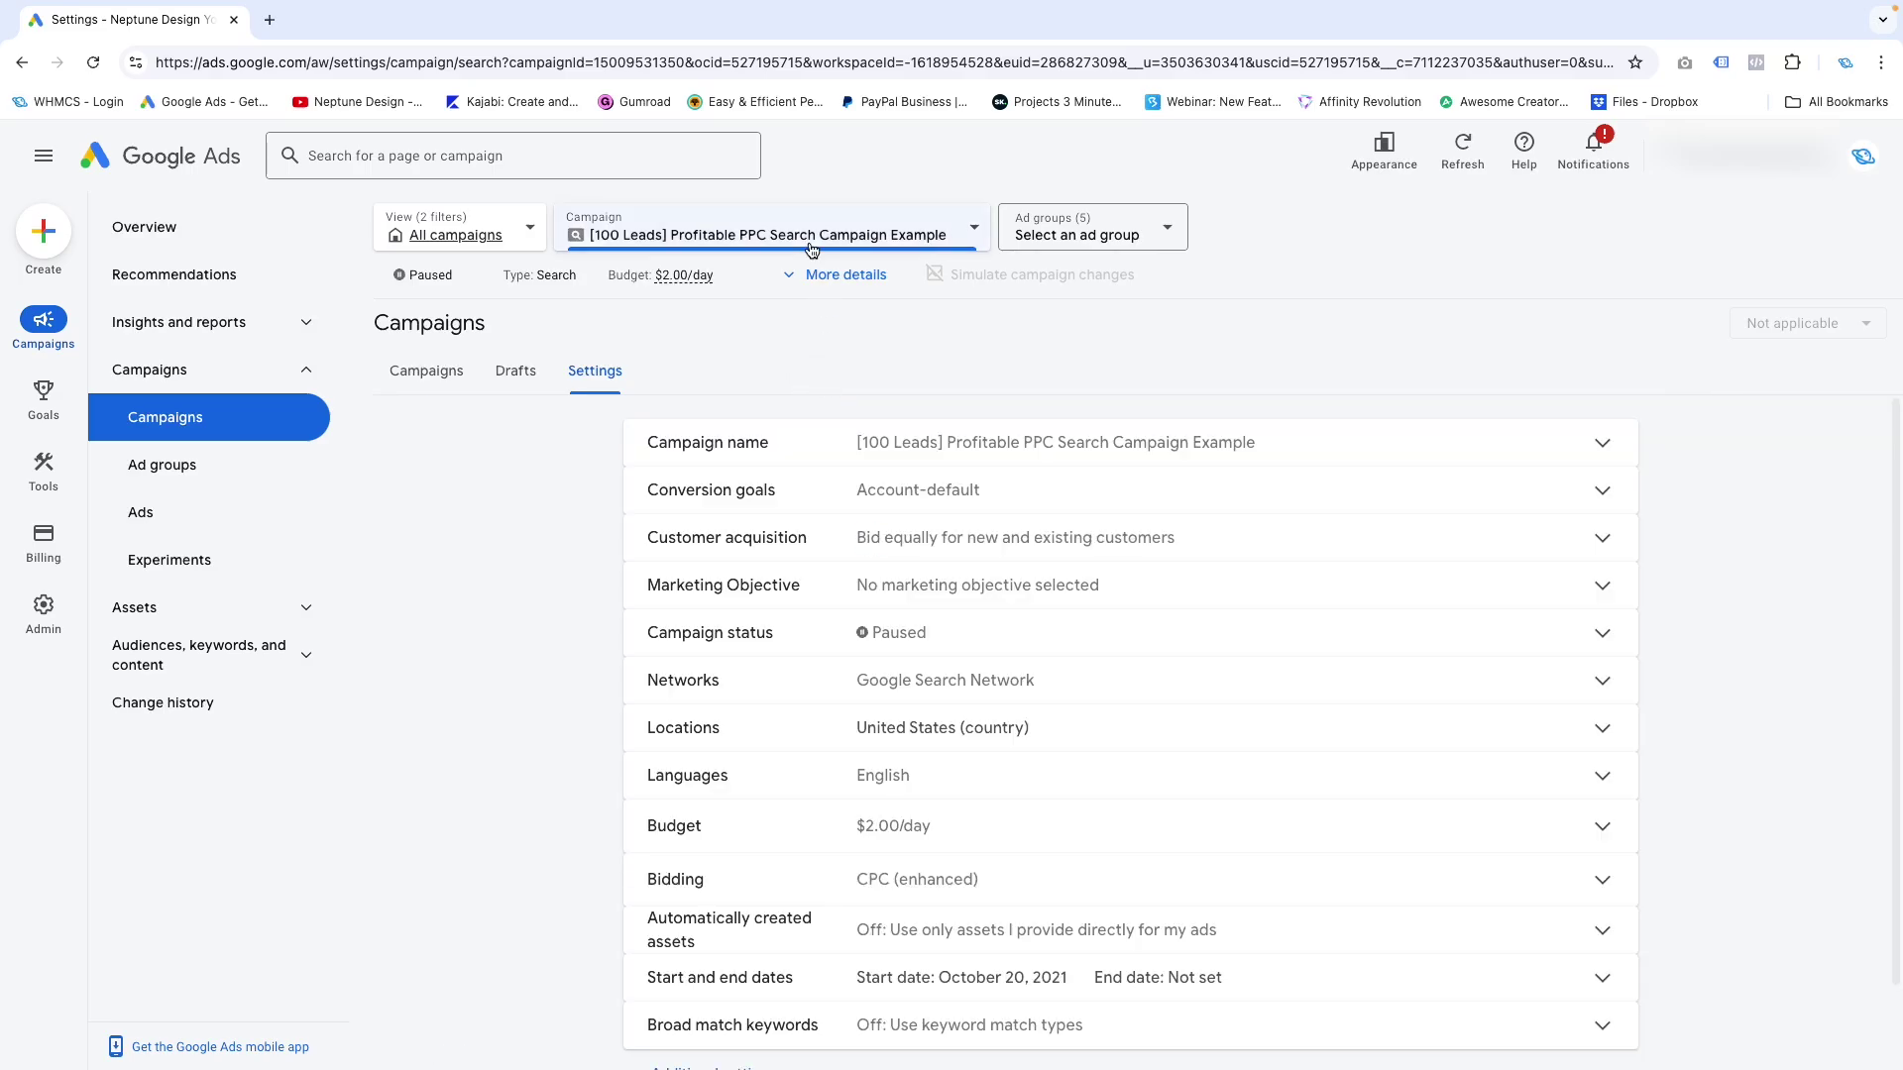
scroll(926, 794, down, 1)
click(938, 789)
scroll(941, 892, down, 1)
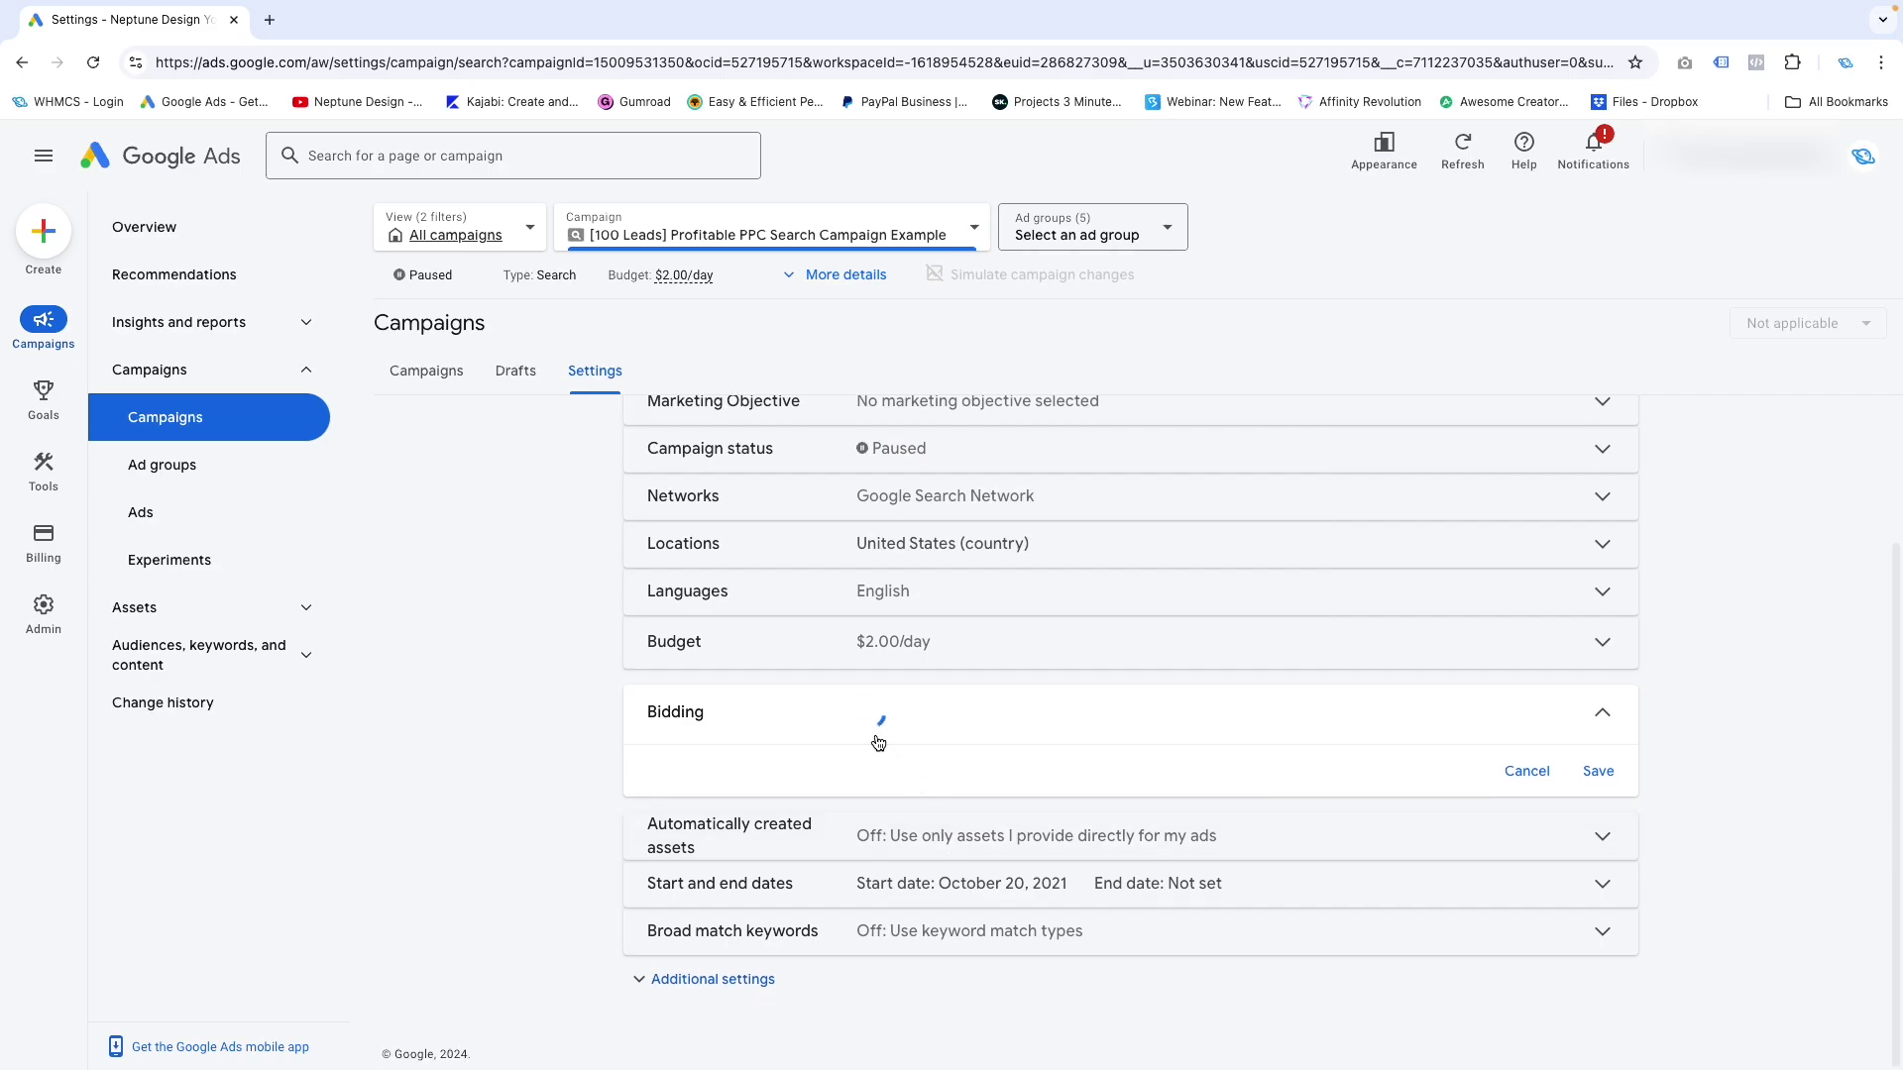
Review the available bid strategies and switch to guided bid strategy selection for the campaign.
click(917, 735)
click(704, 918)
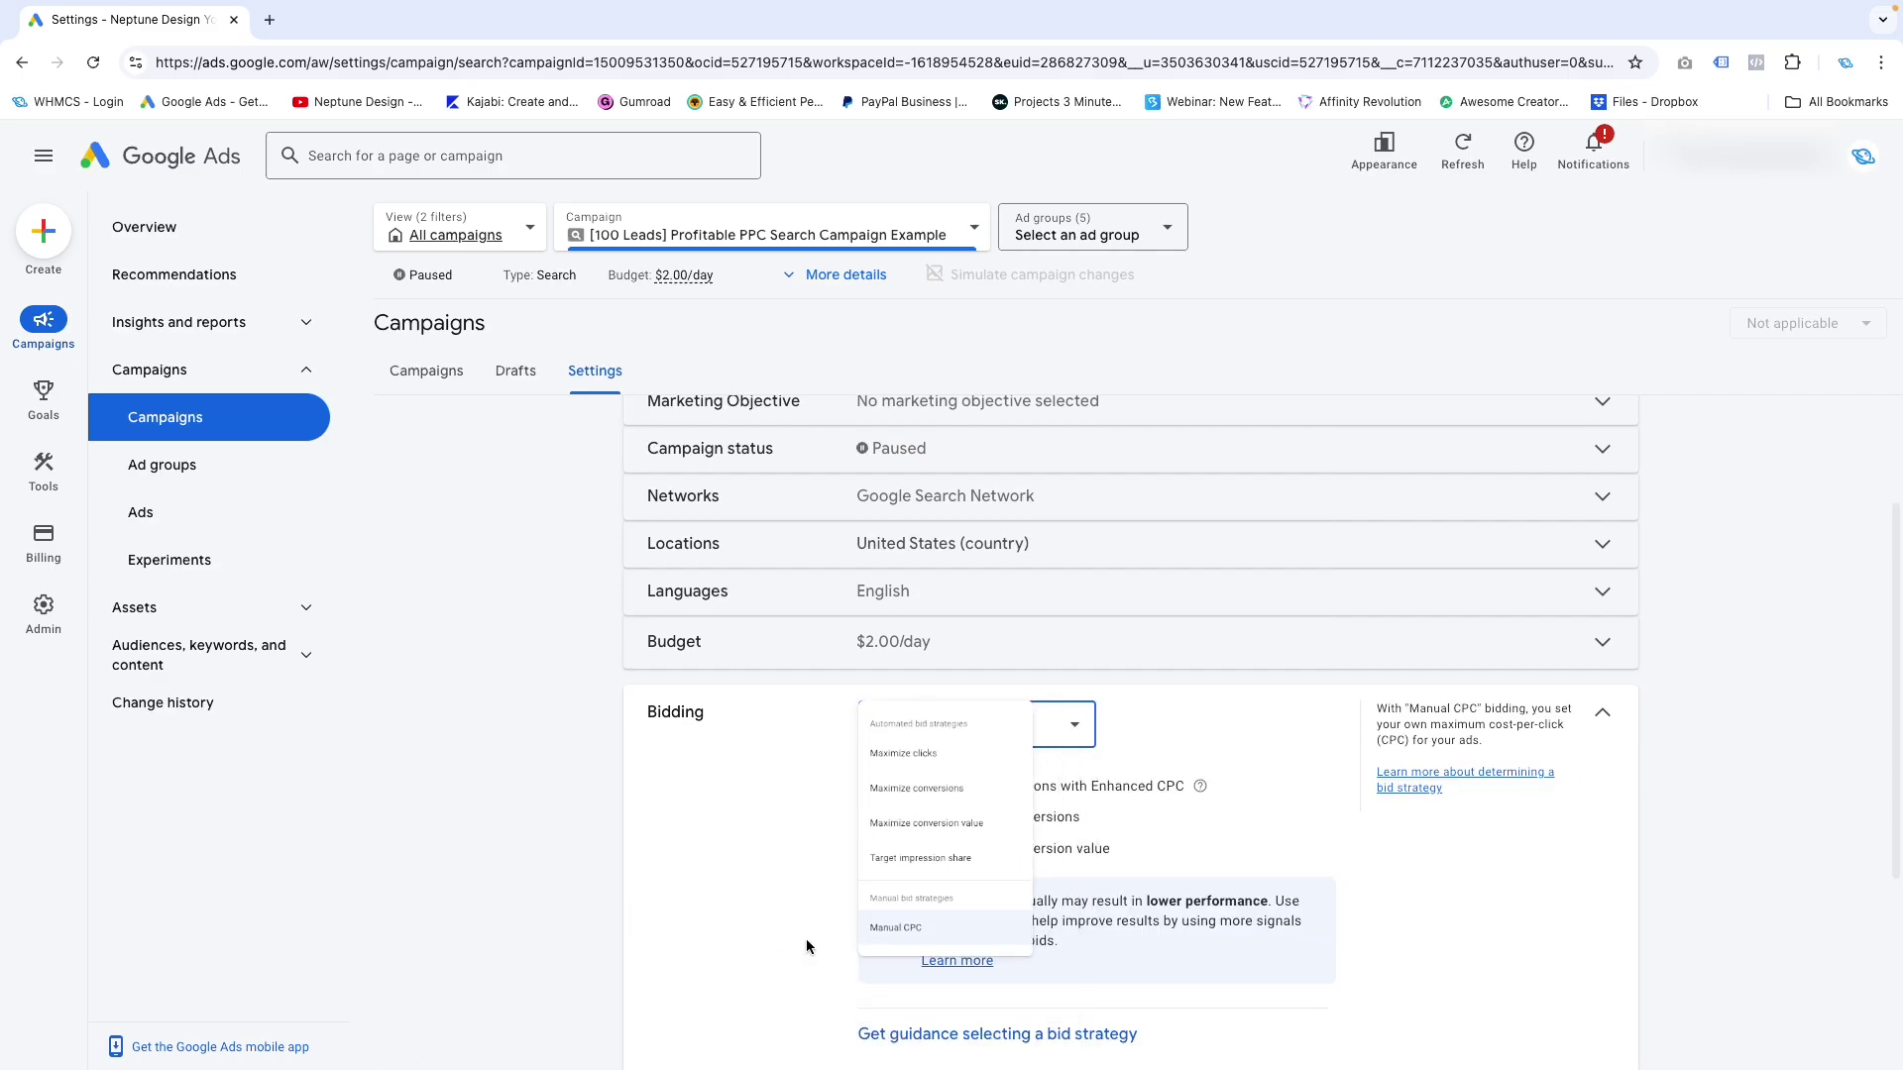
click(1051, 1050)
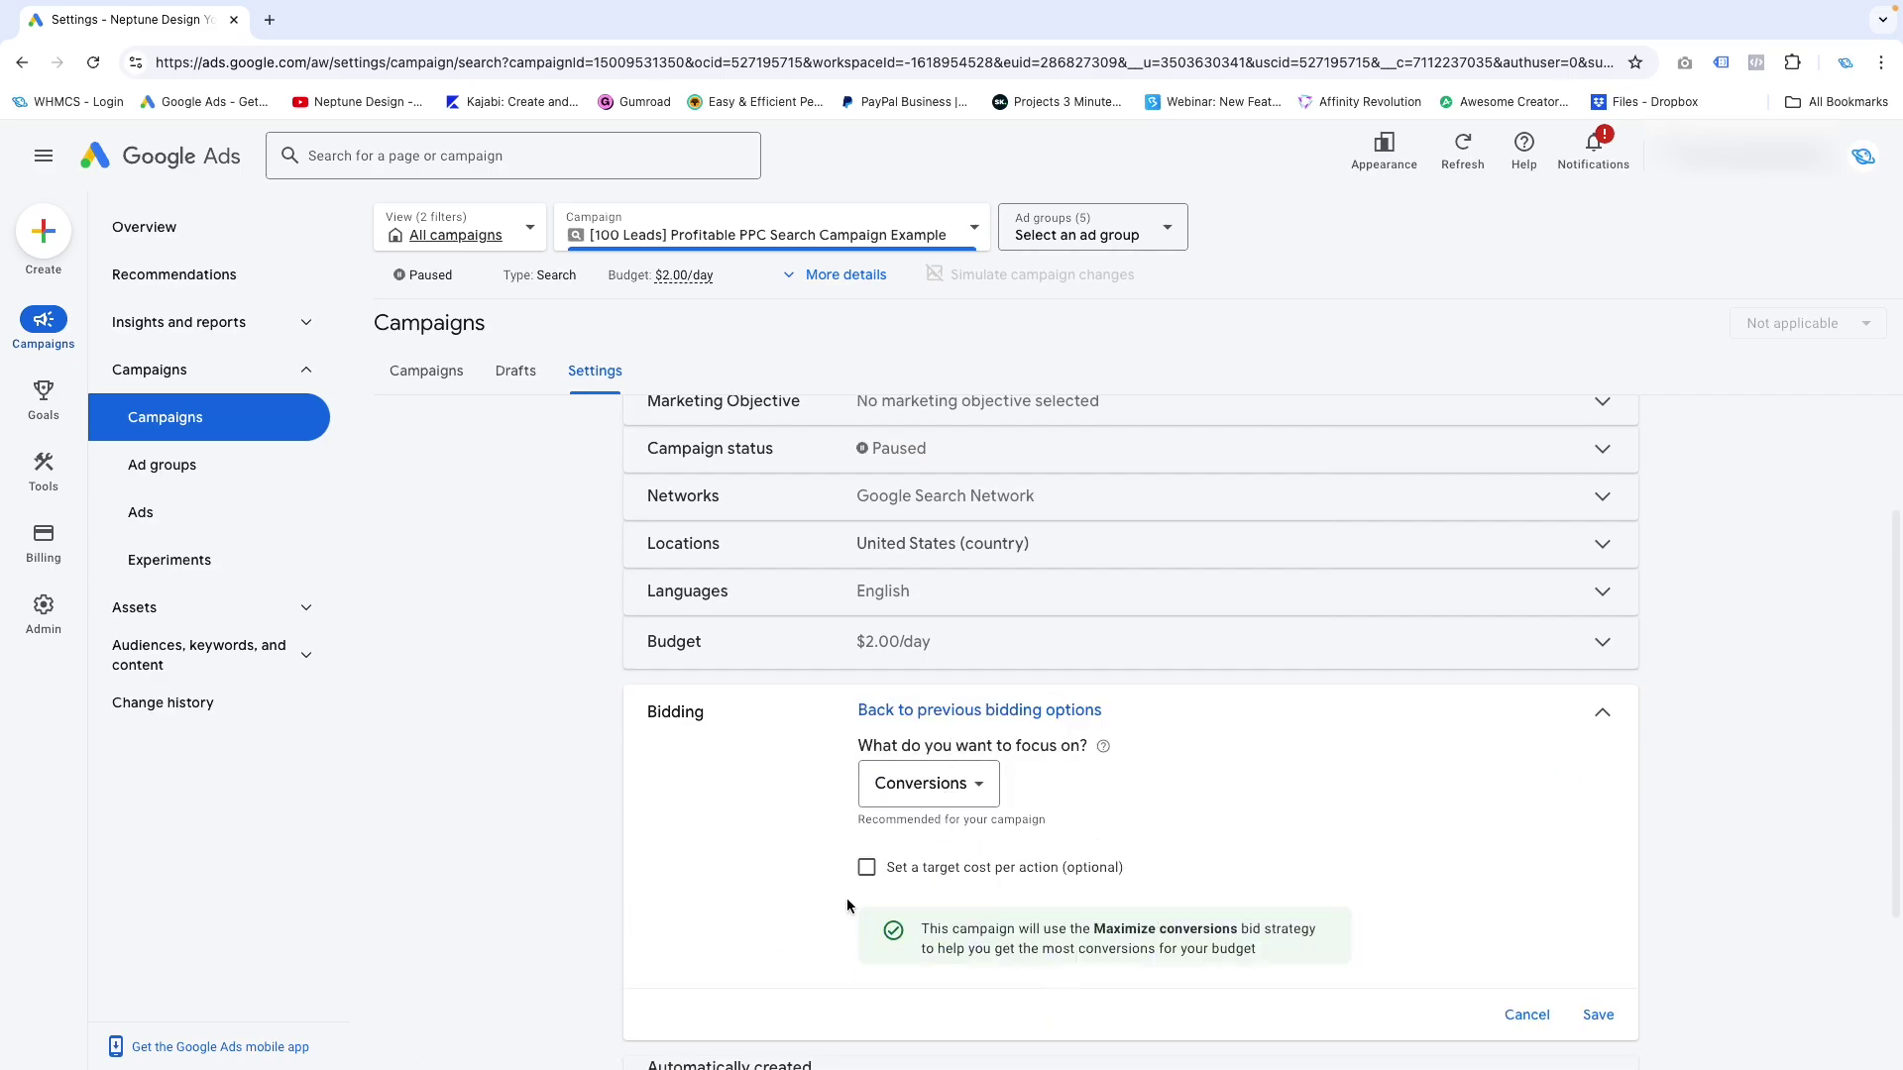
Enable the optional target cost per action for the Conversions focus and set the target CPA to $10.
click(862, 874)
scroll(765, 888, down, 3)
click(943, 607)
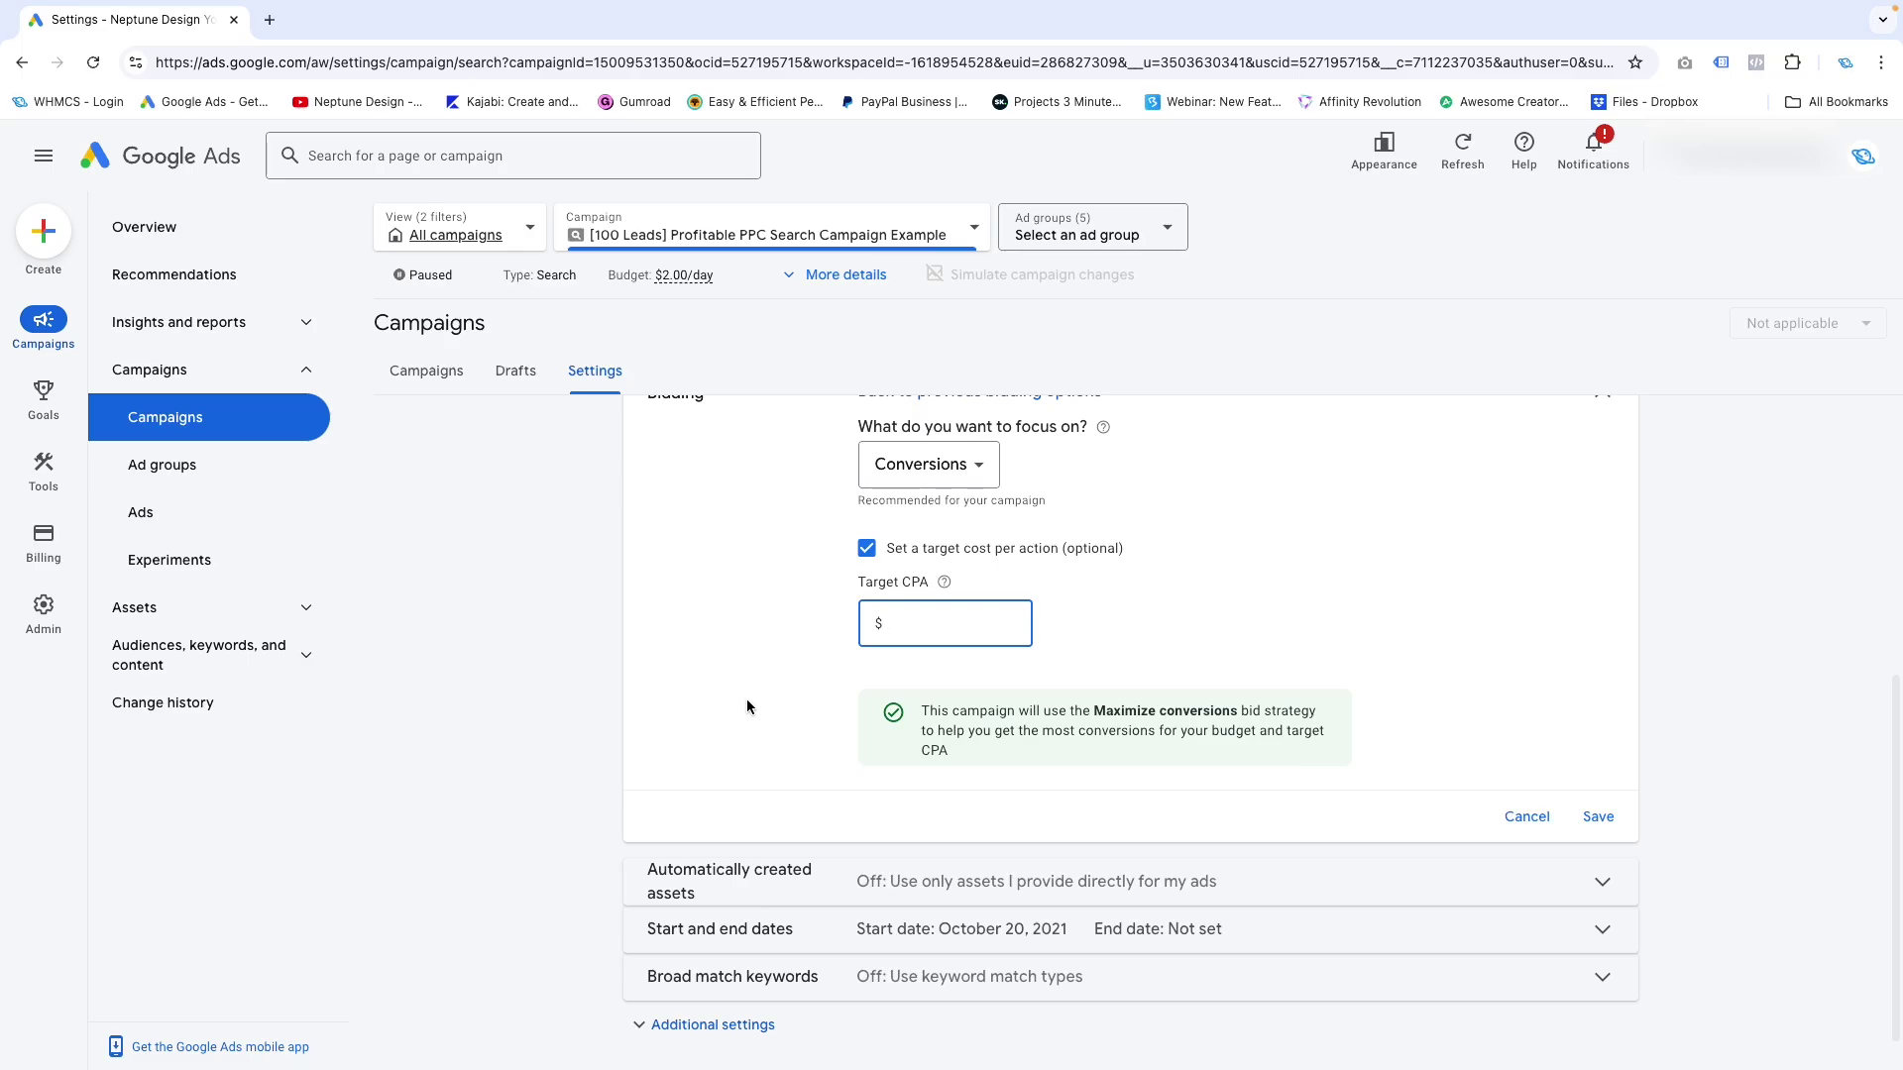
text(10)
click(782, 537)
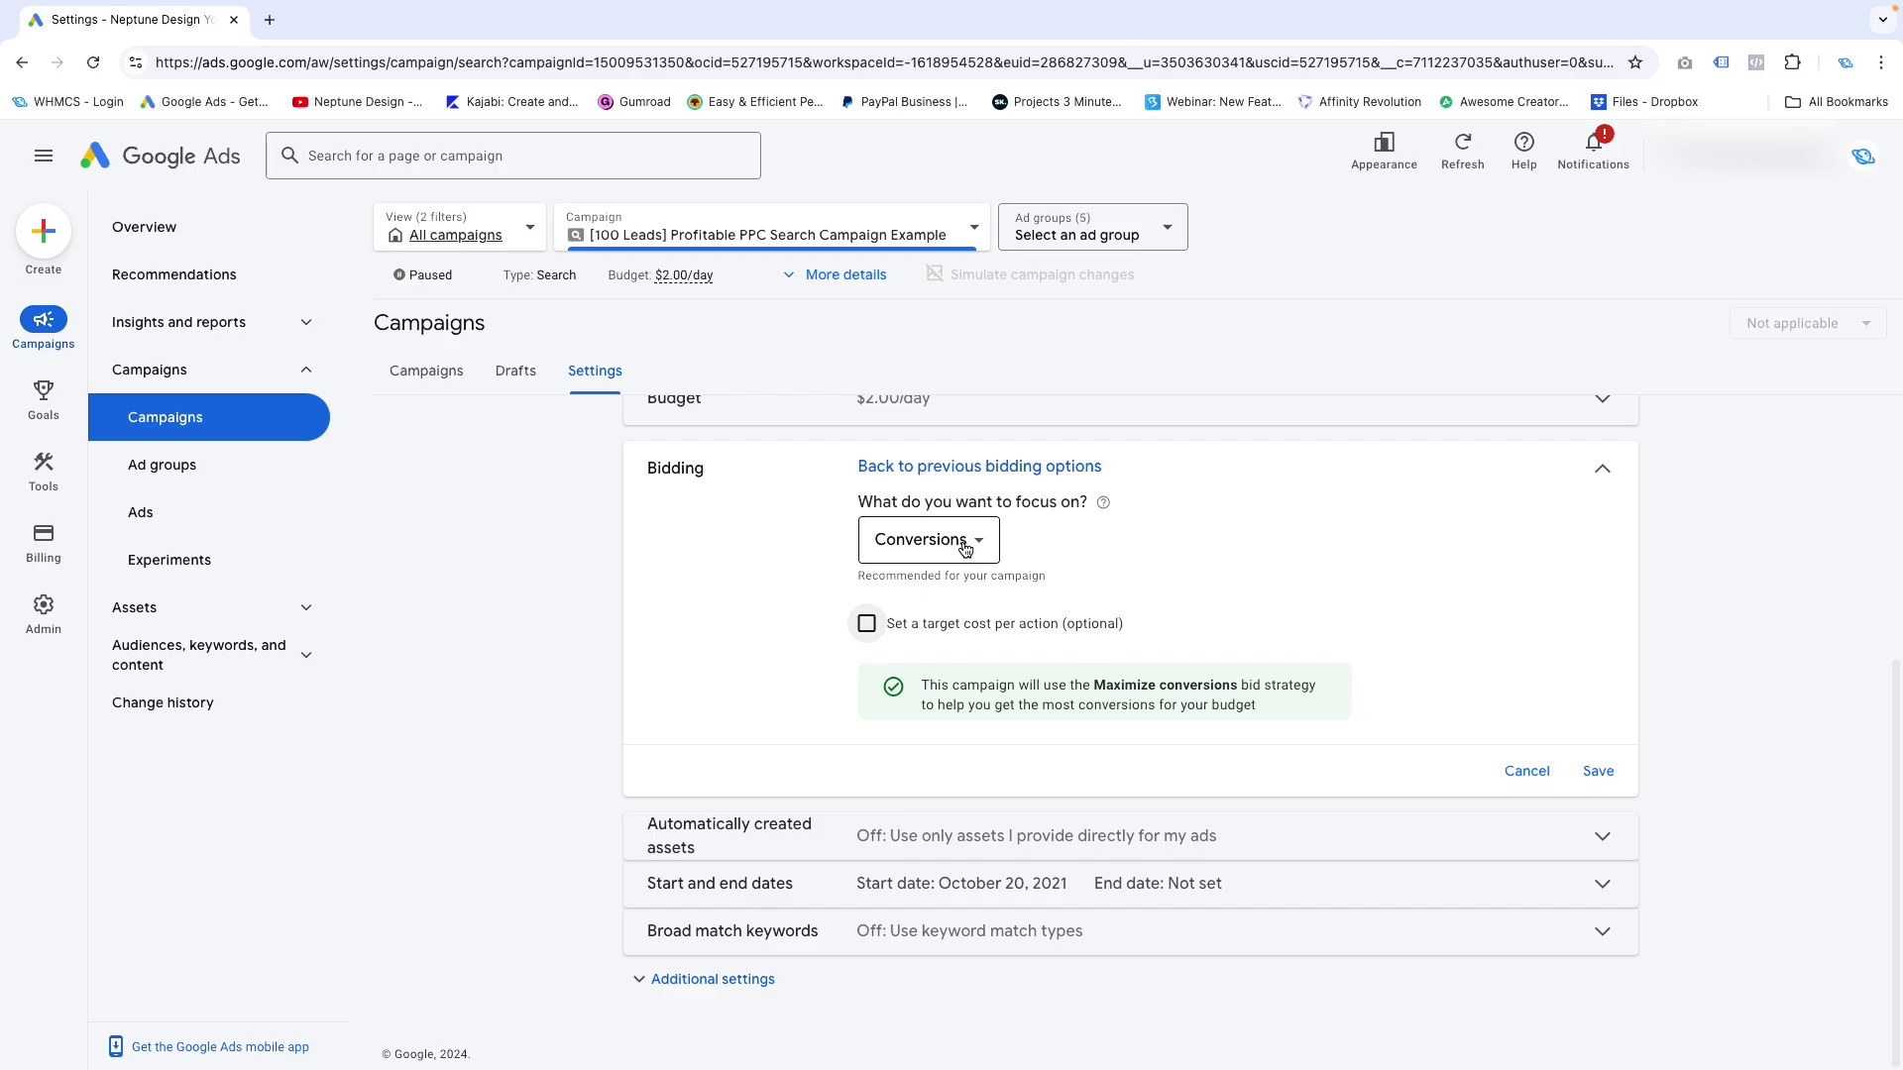
Switch the [100 Leads] campaign's bidding focus to Clicks and back to Conversions.
click(944, 542)
click(981, 668)
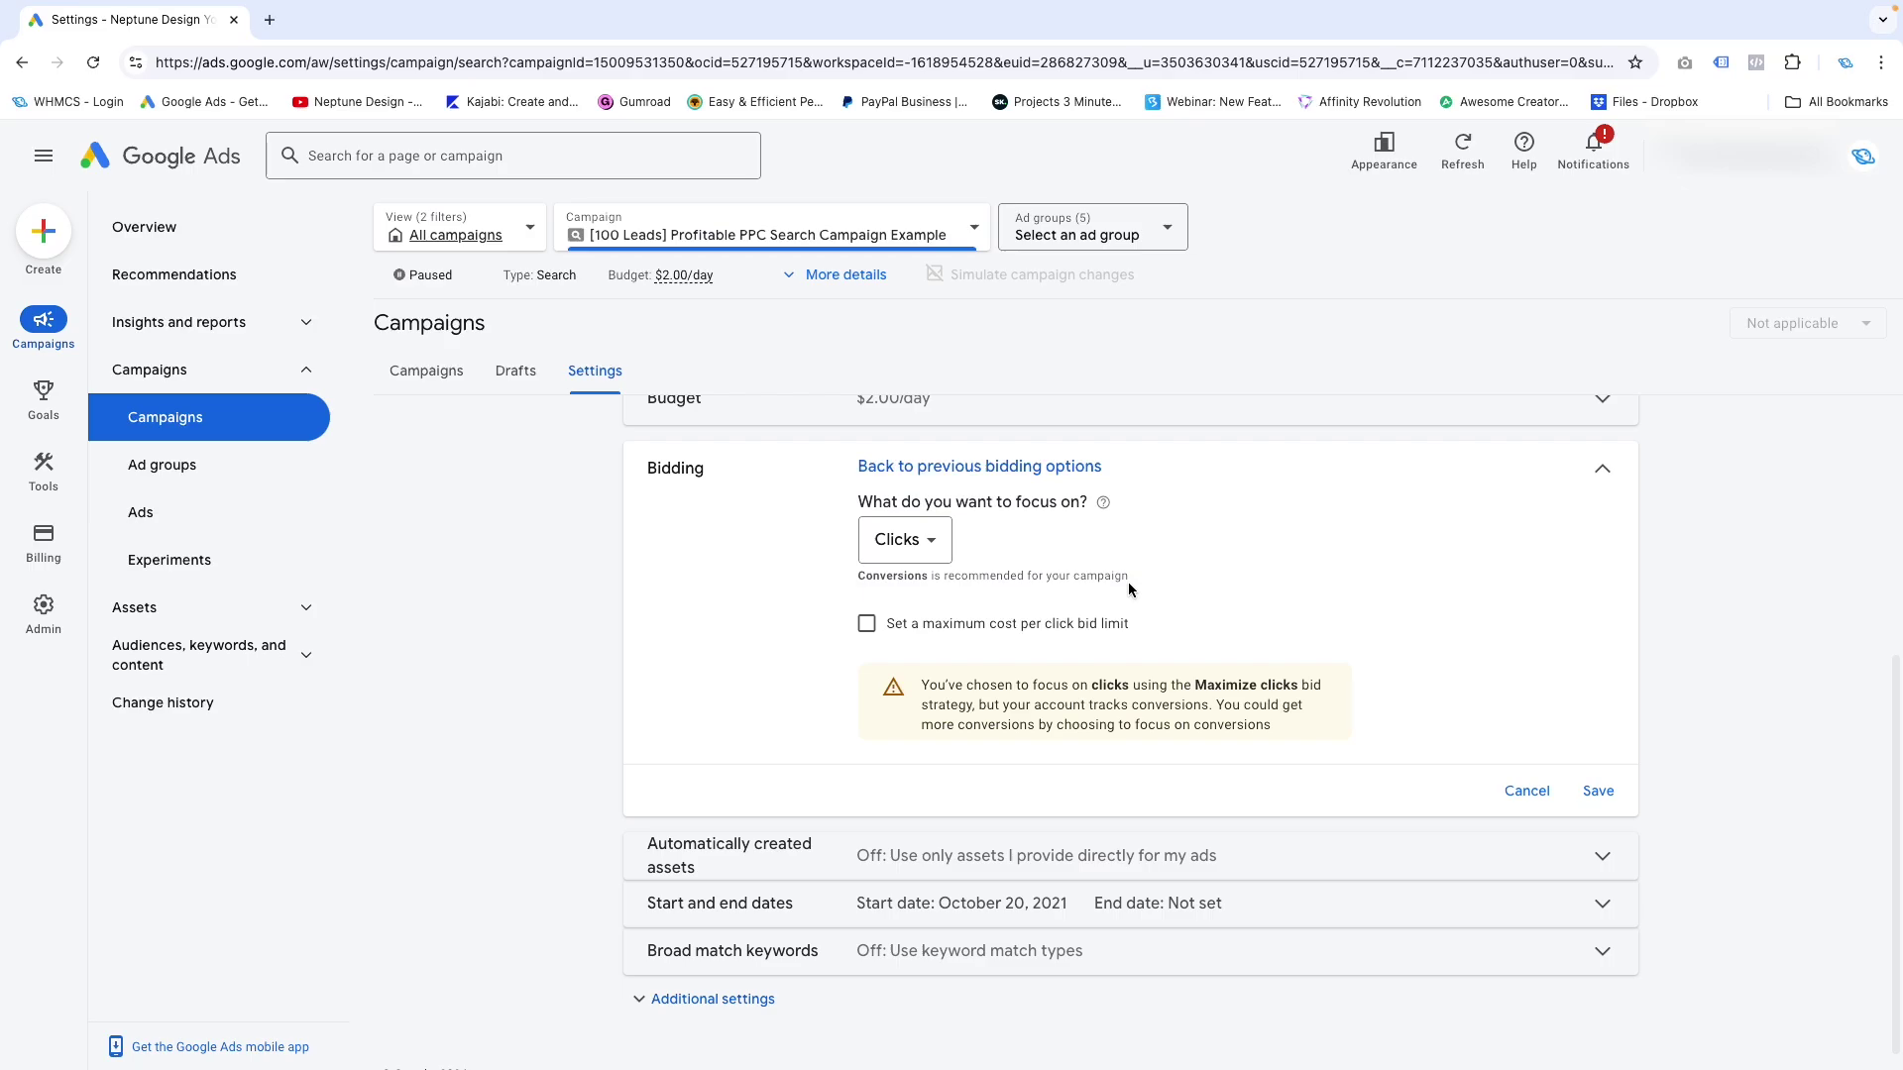
click(917, 543)
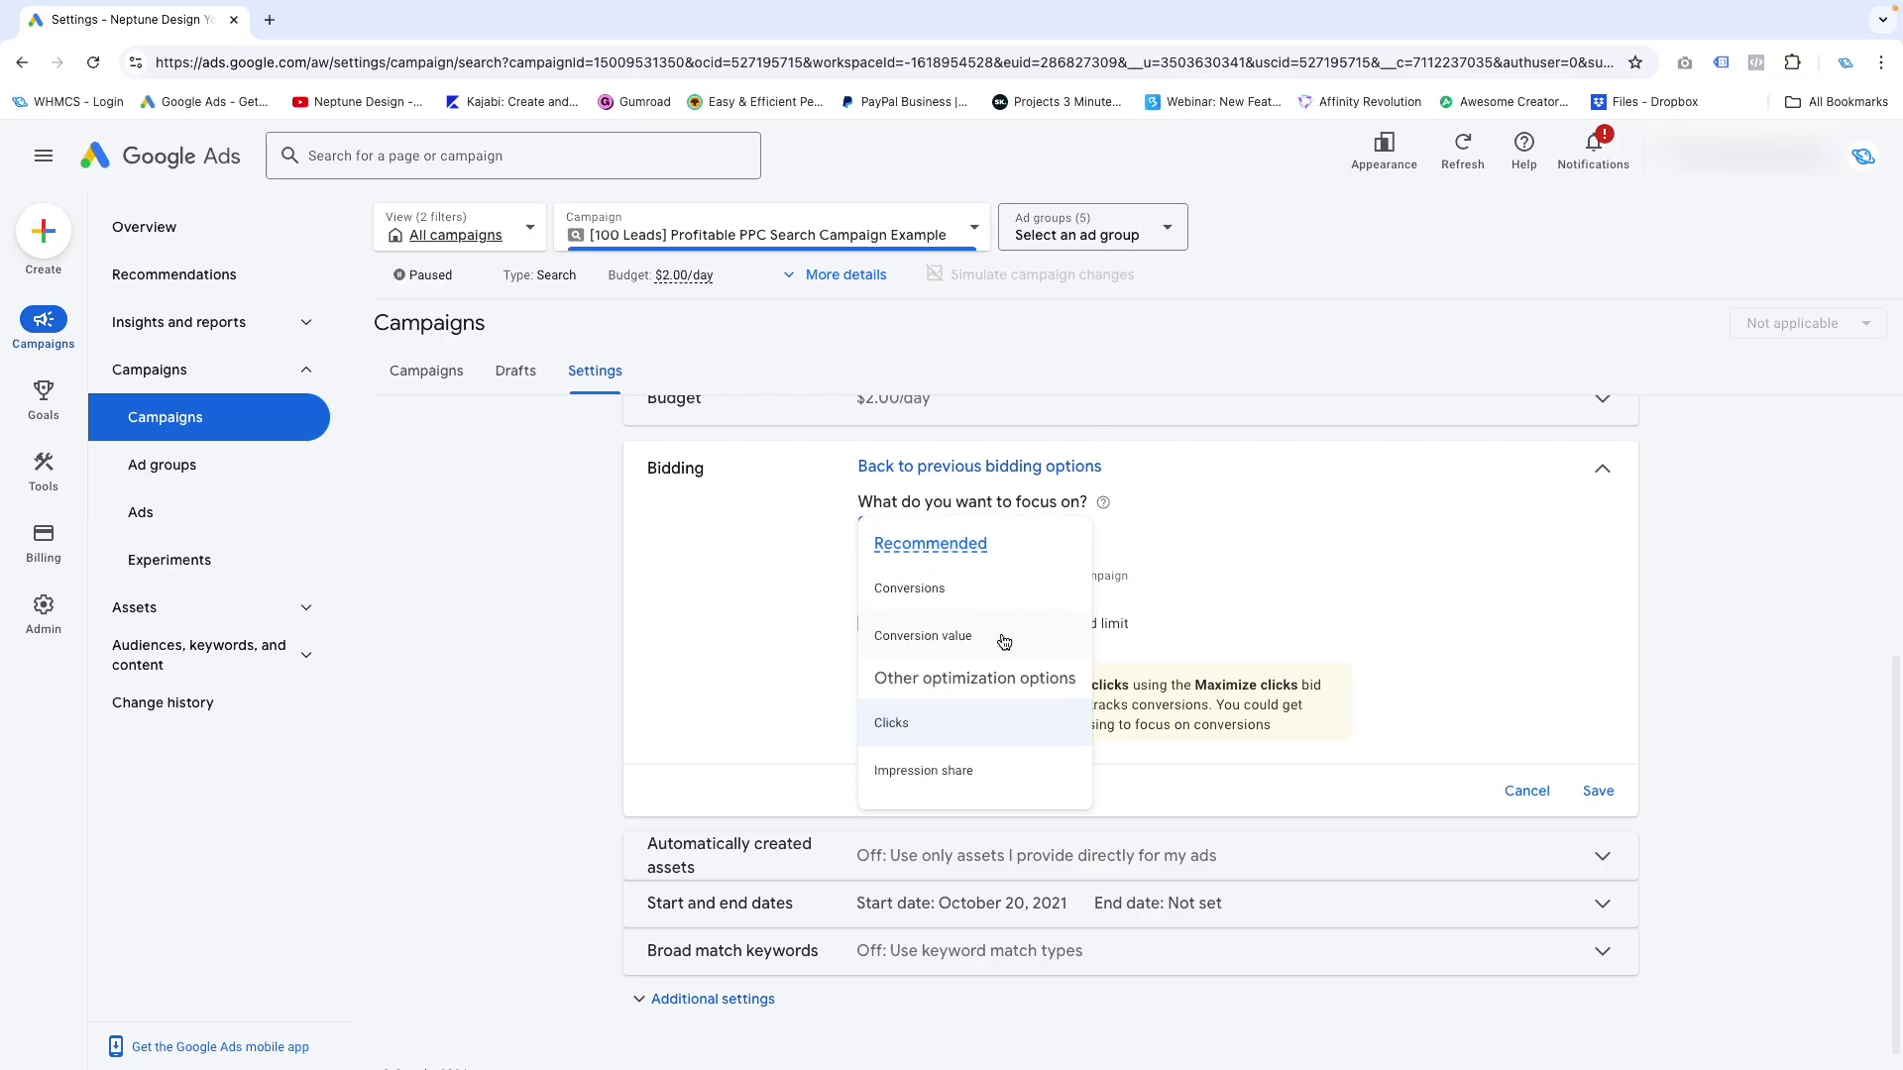
click(967, 584)
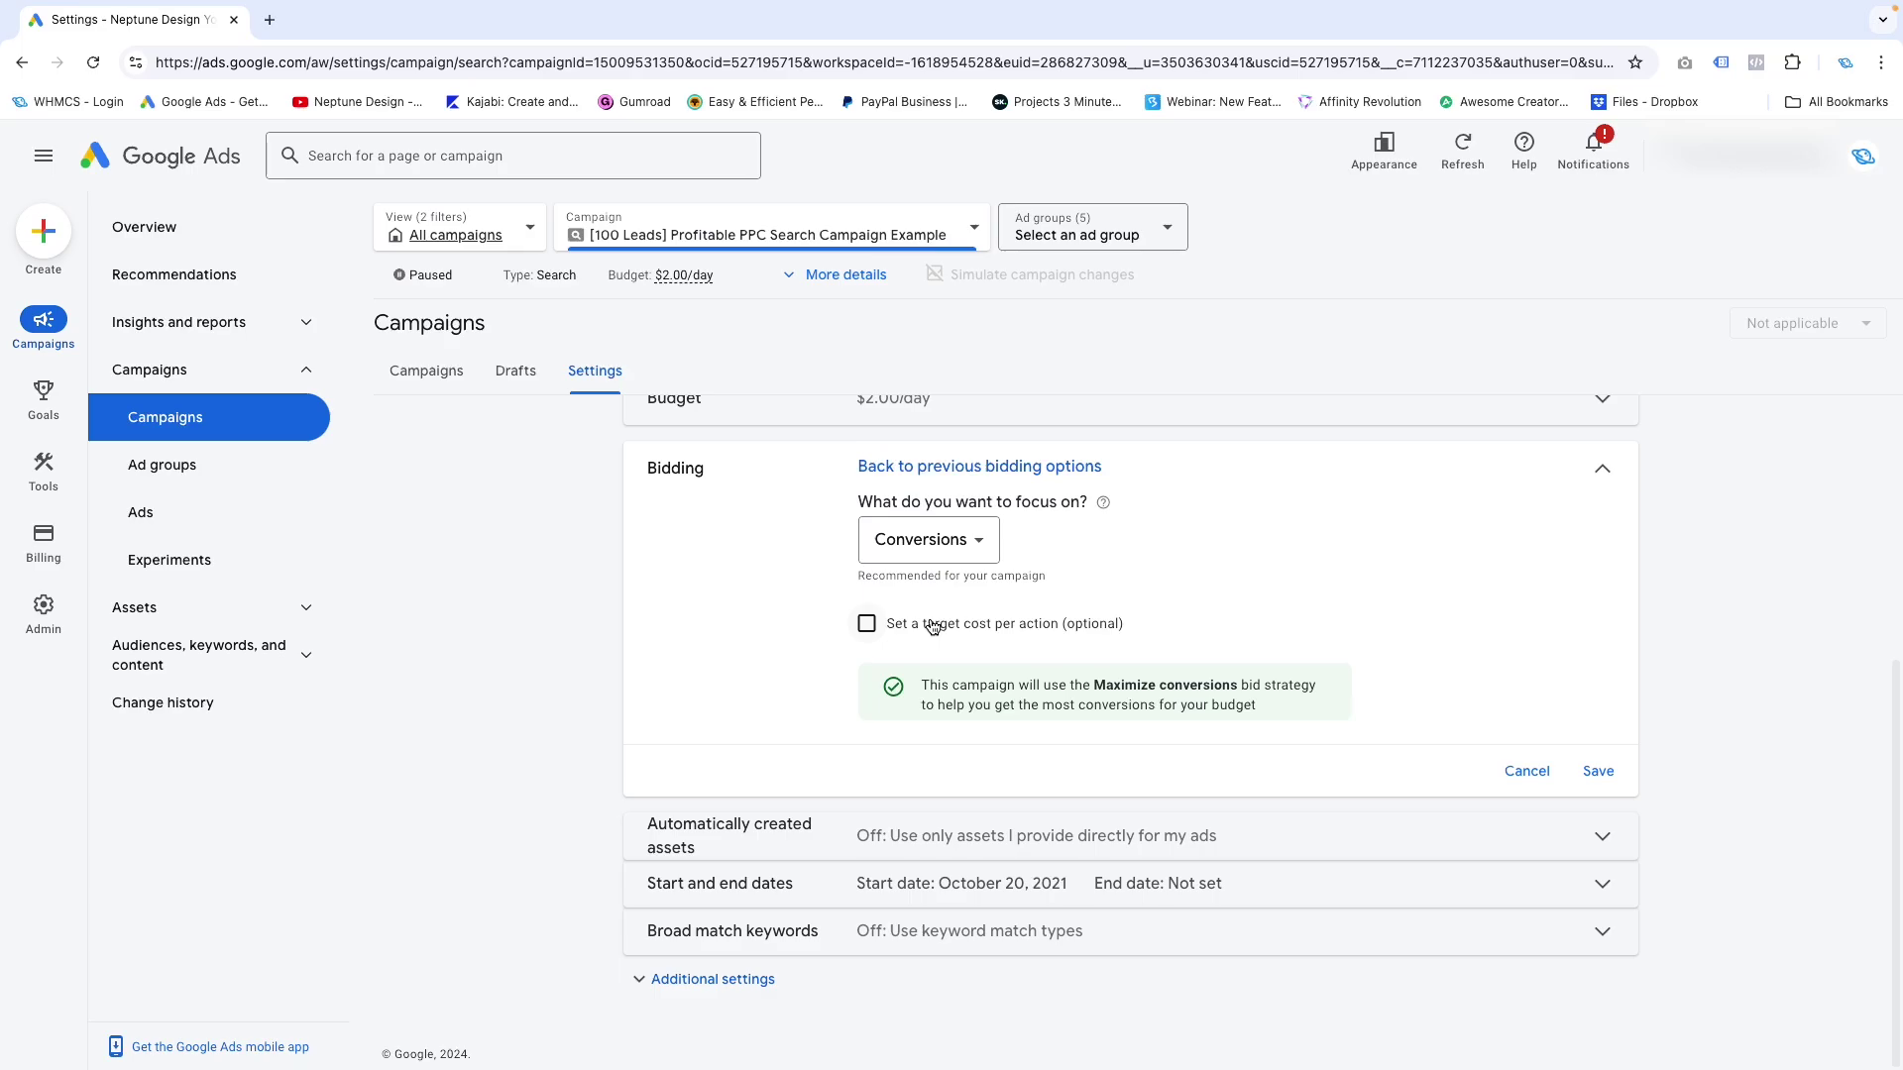
Enable the target cost per action and set the target CPA to $50.
click(931, 626)
click(967, 683)
text(5)
click(1329, 618)
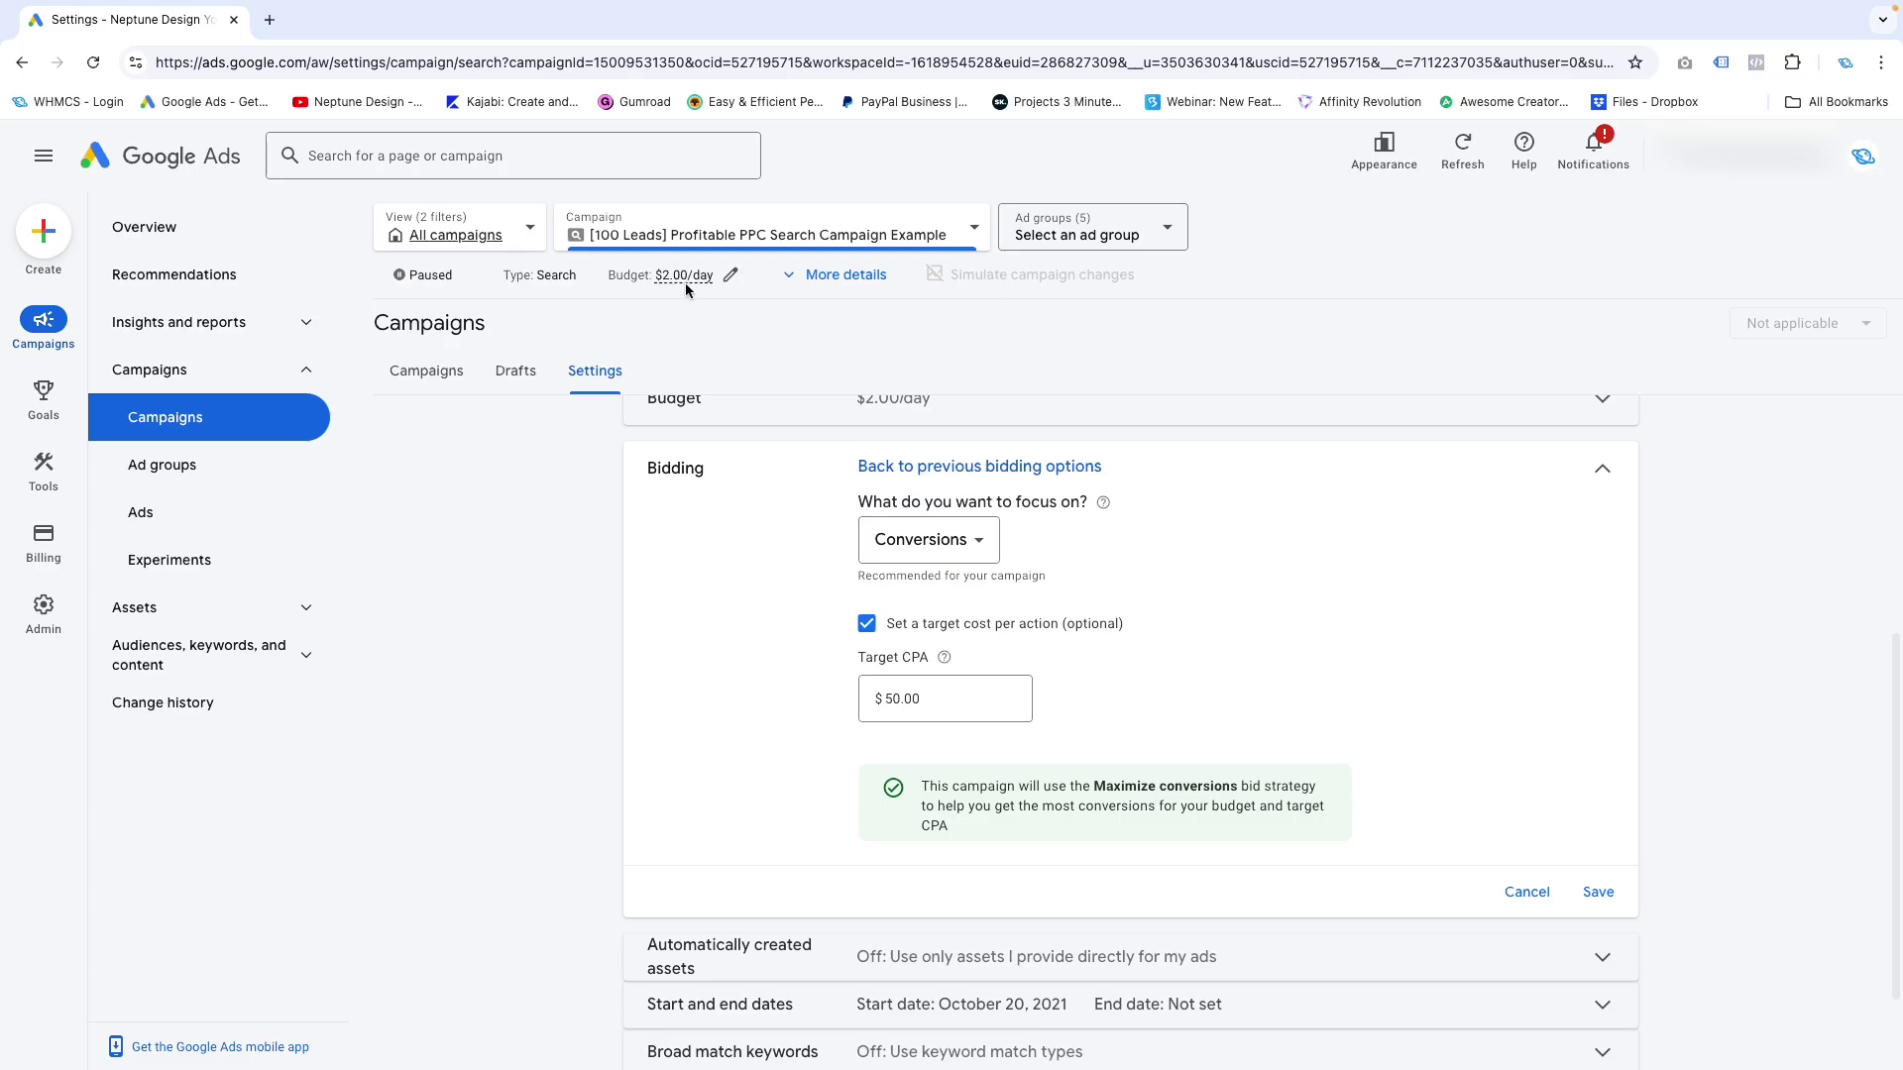
Filter the campaign list to enabled campaigns and switch to PPPC-Sales-Search, discarding the unsaved bidding changes.
click(807, 243)
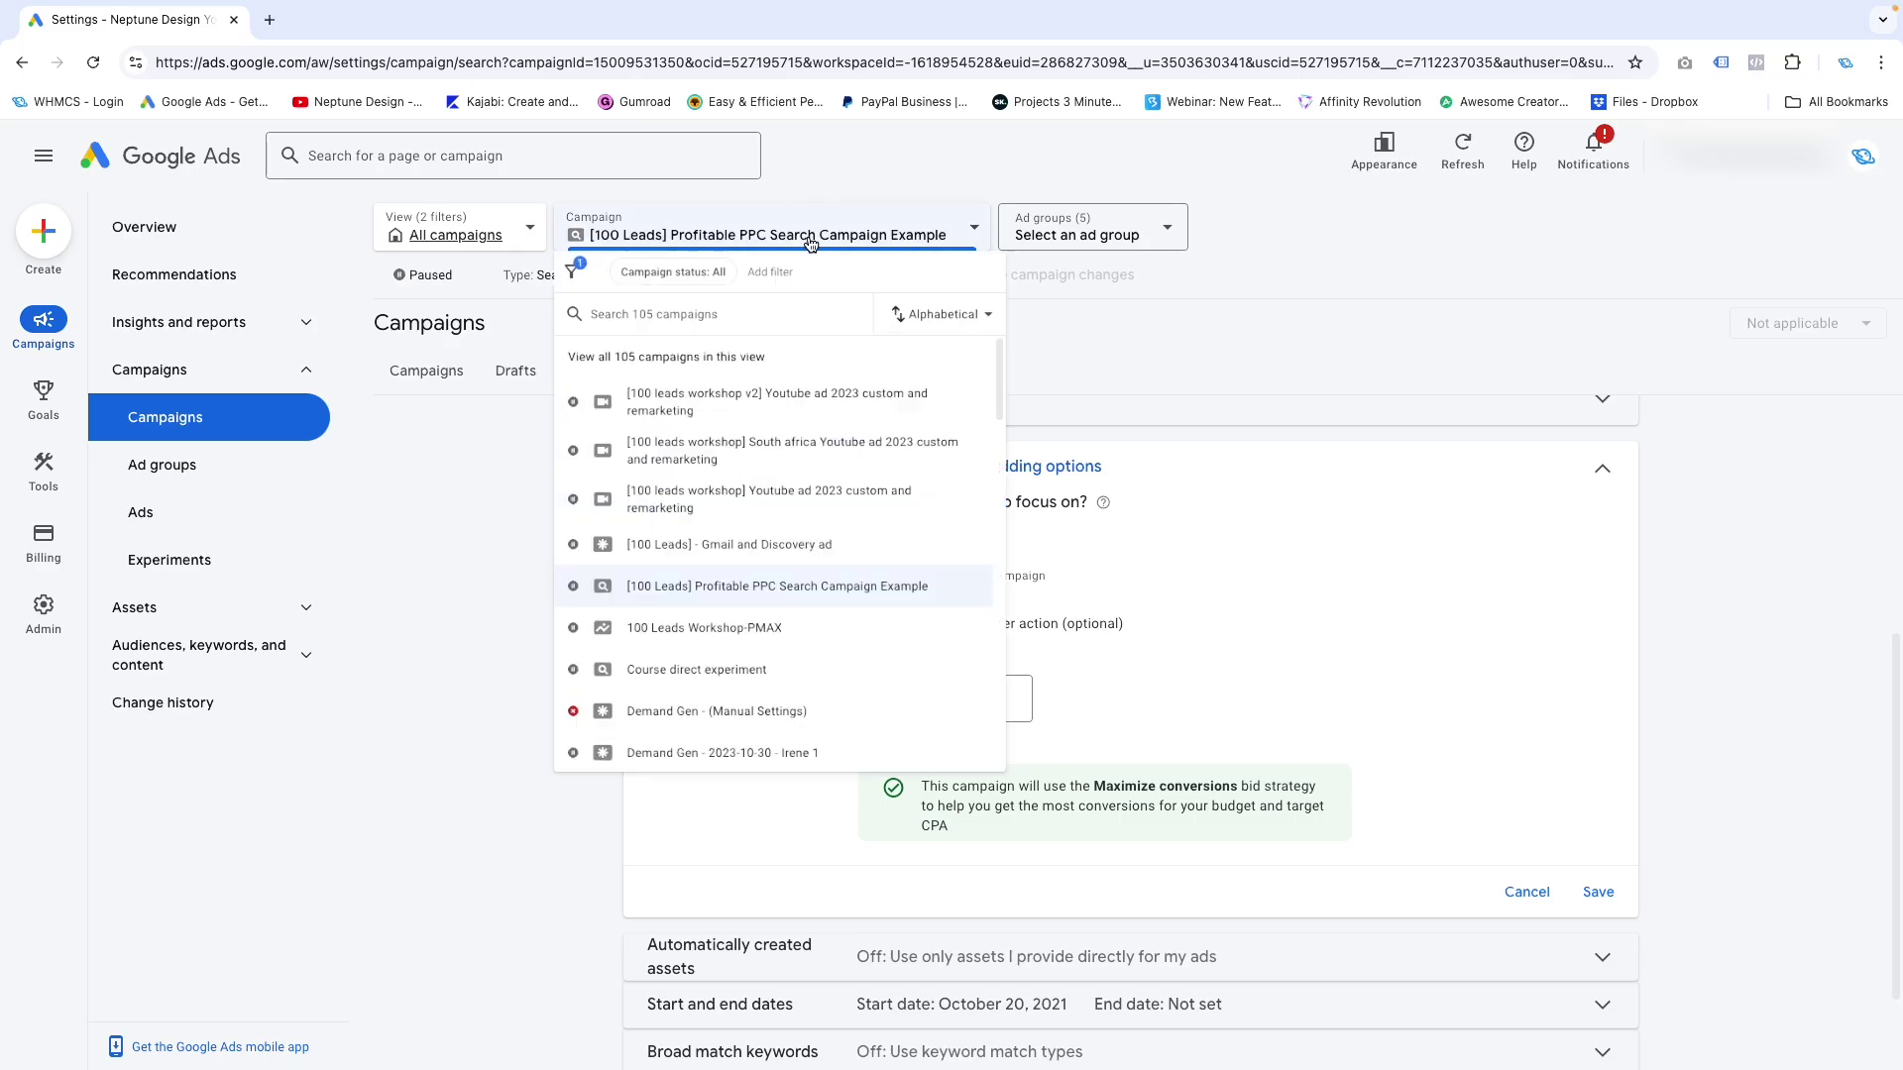
click(683, 274)
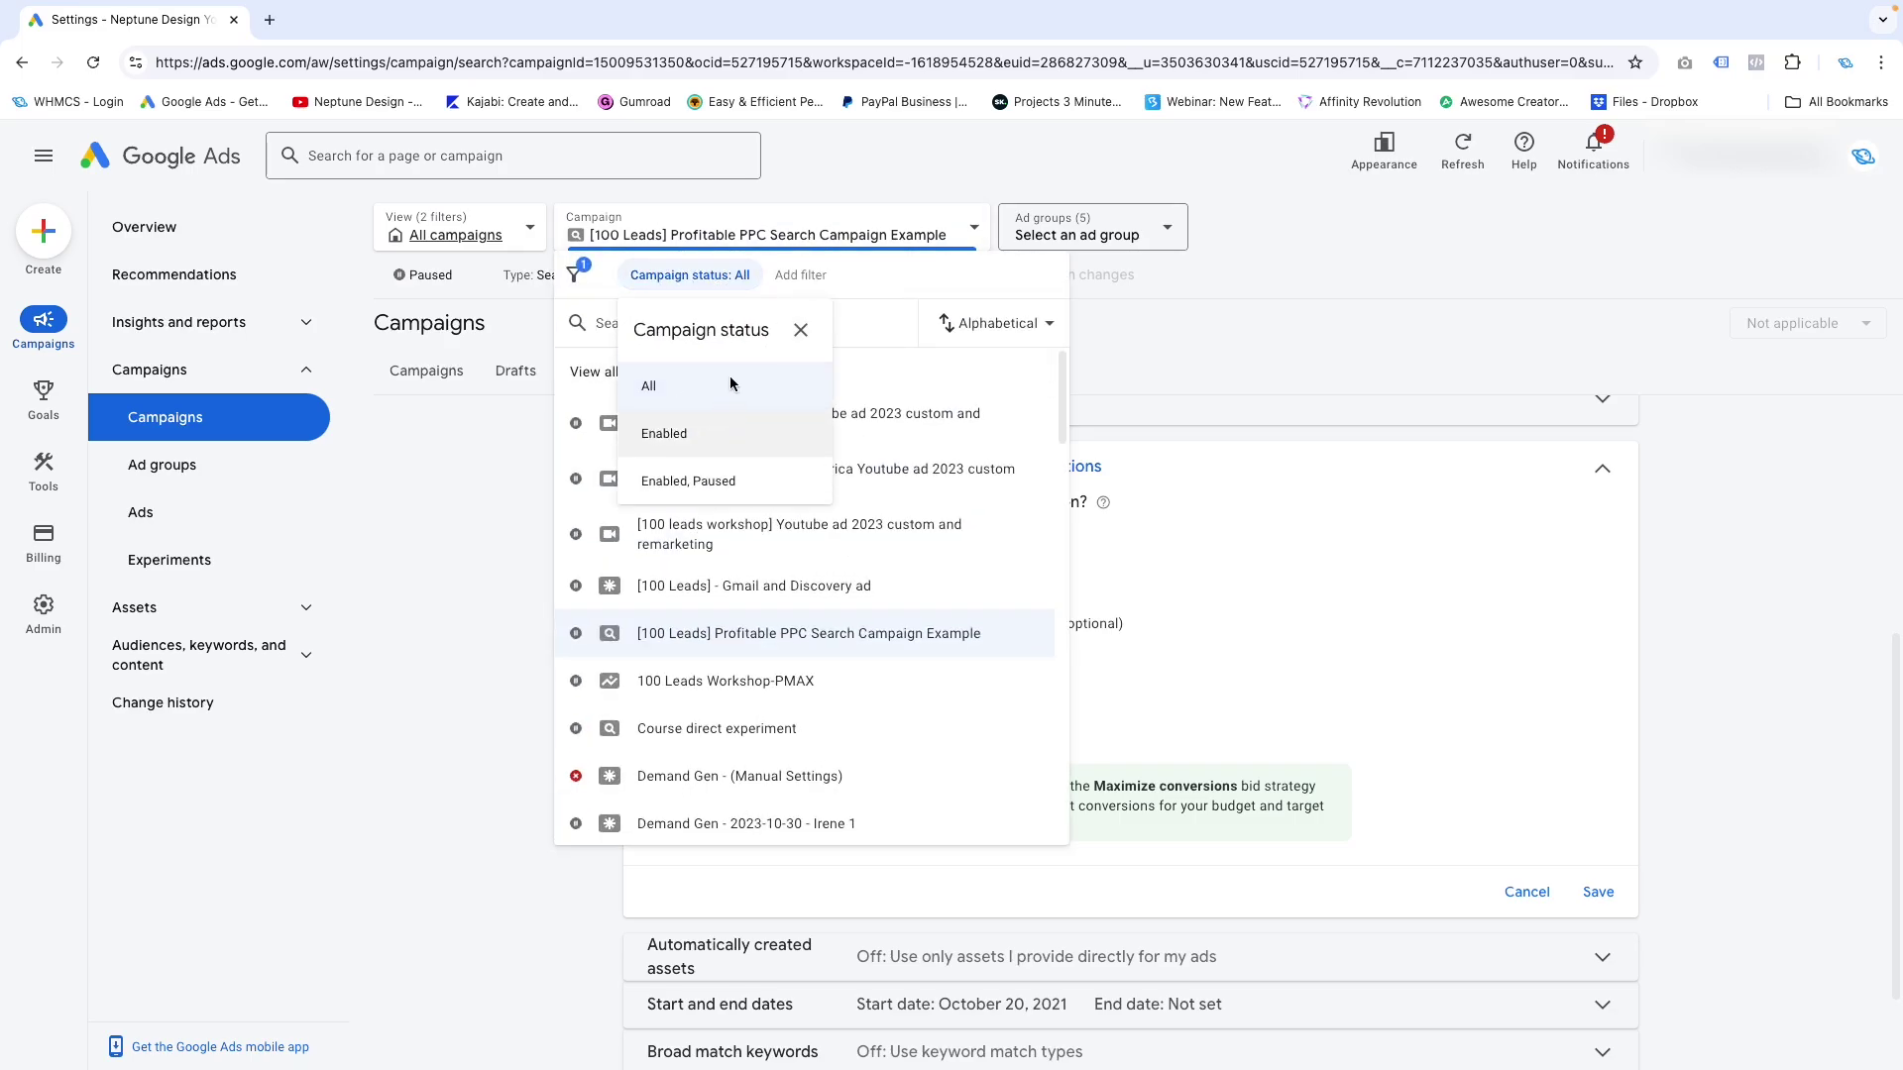
click(697, 433)
click(645, 416)
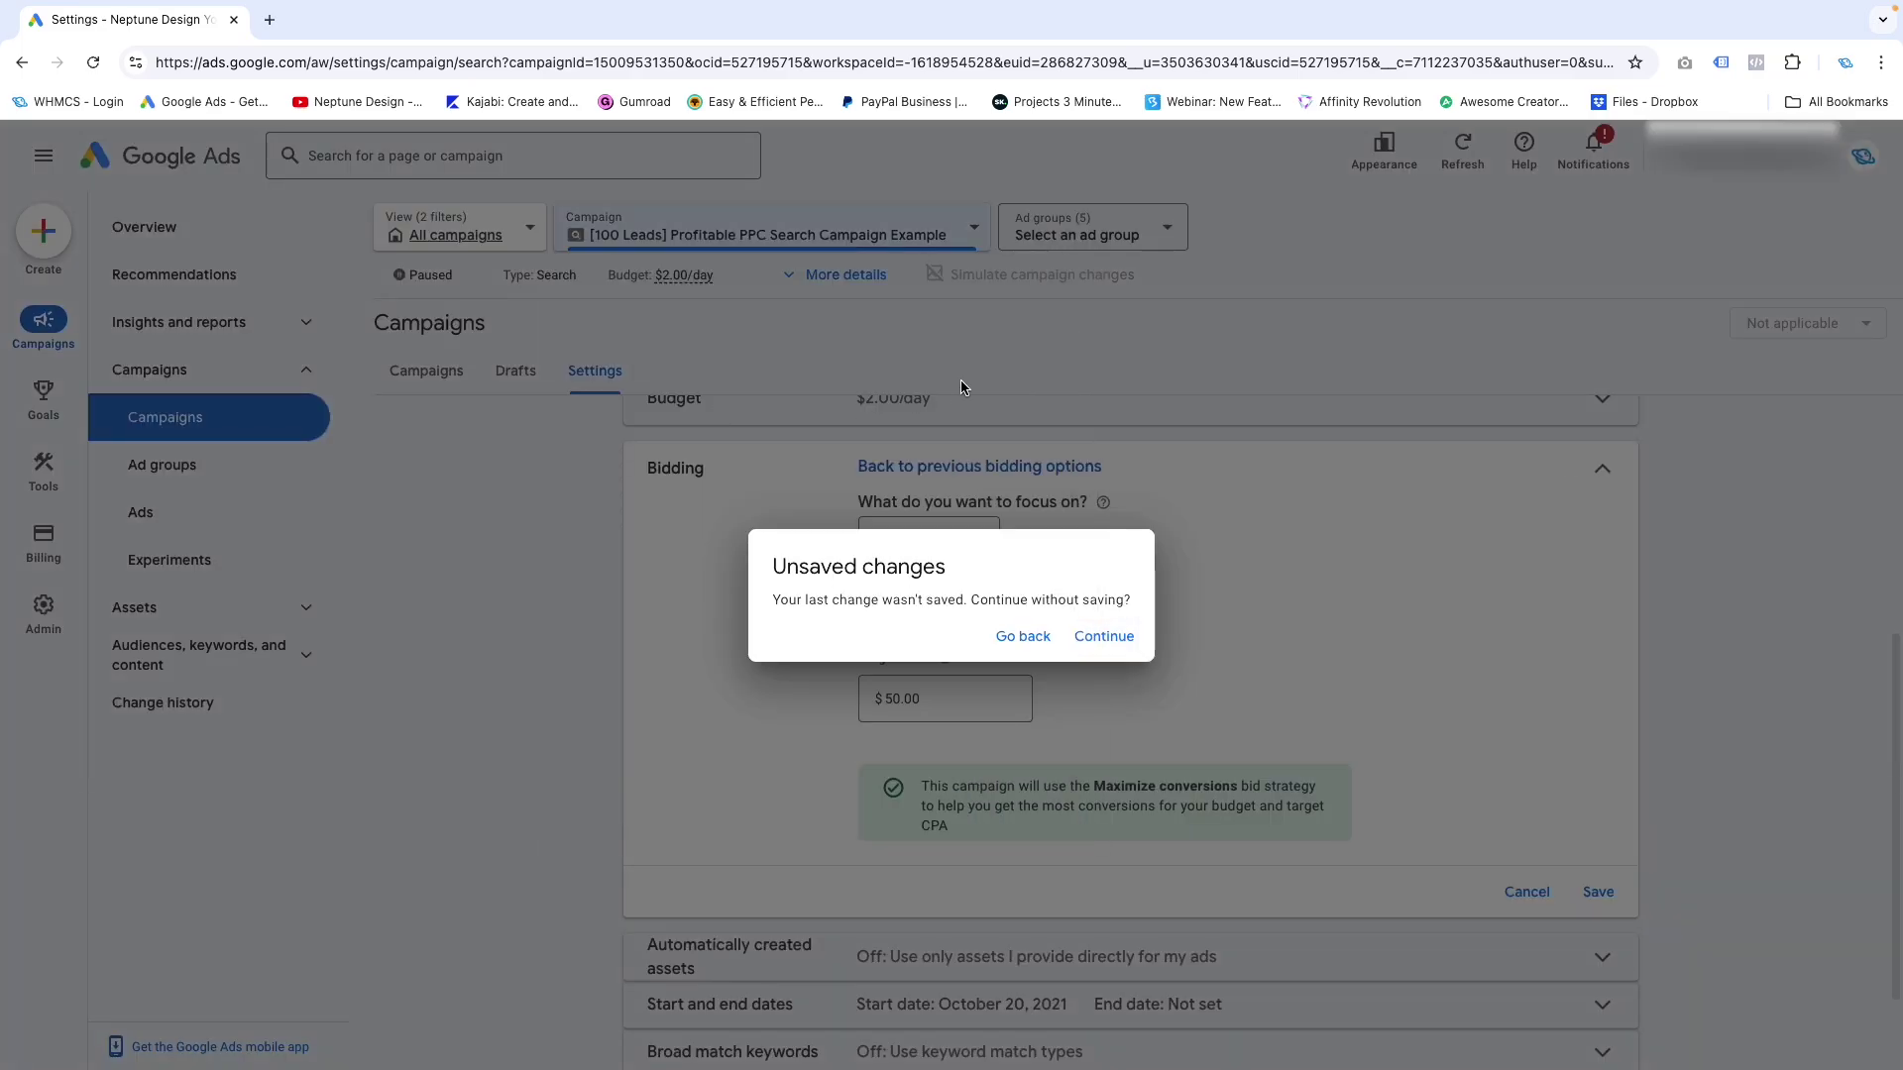
click(1119, 636)
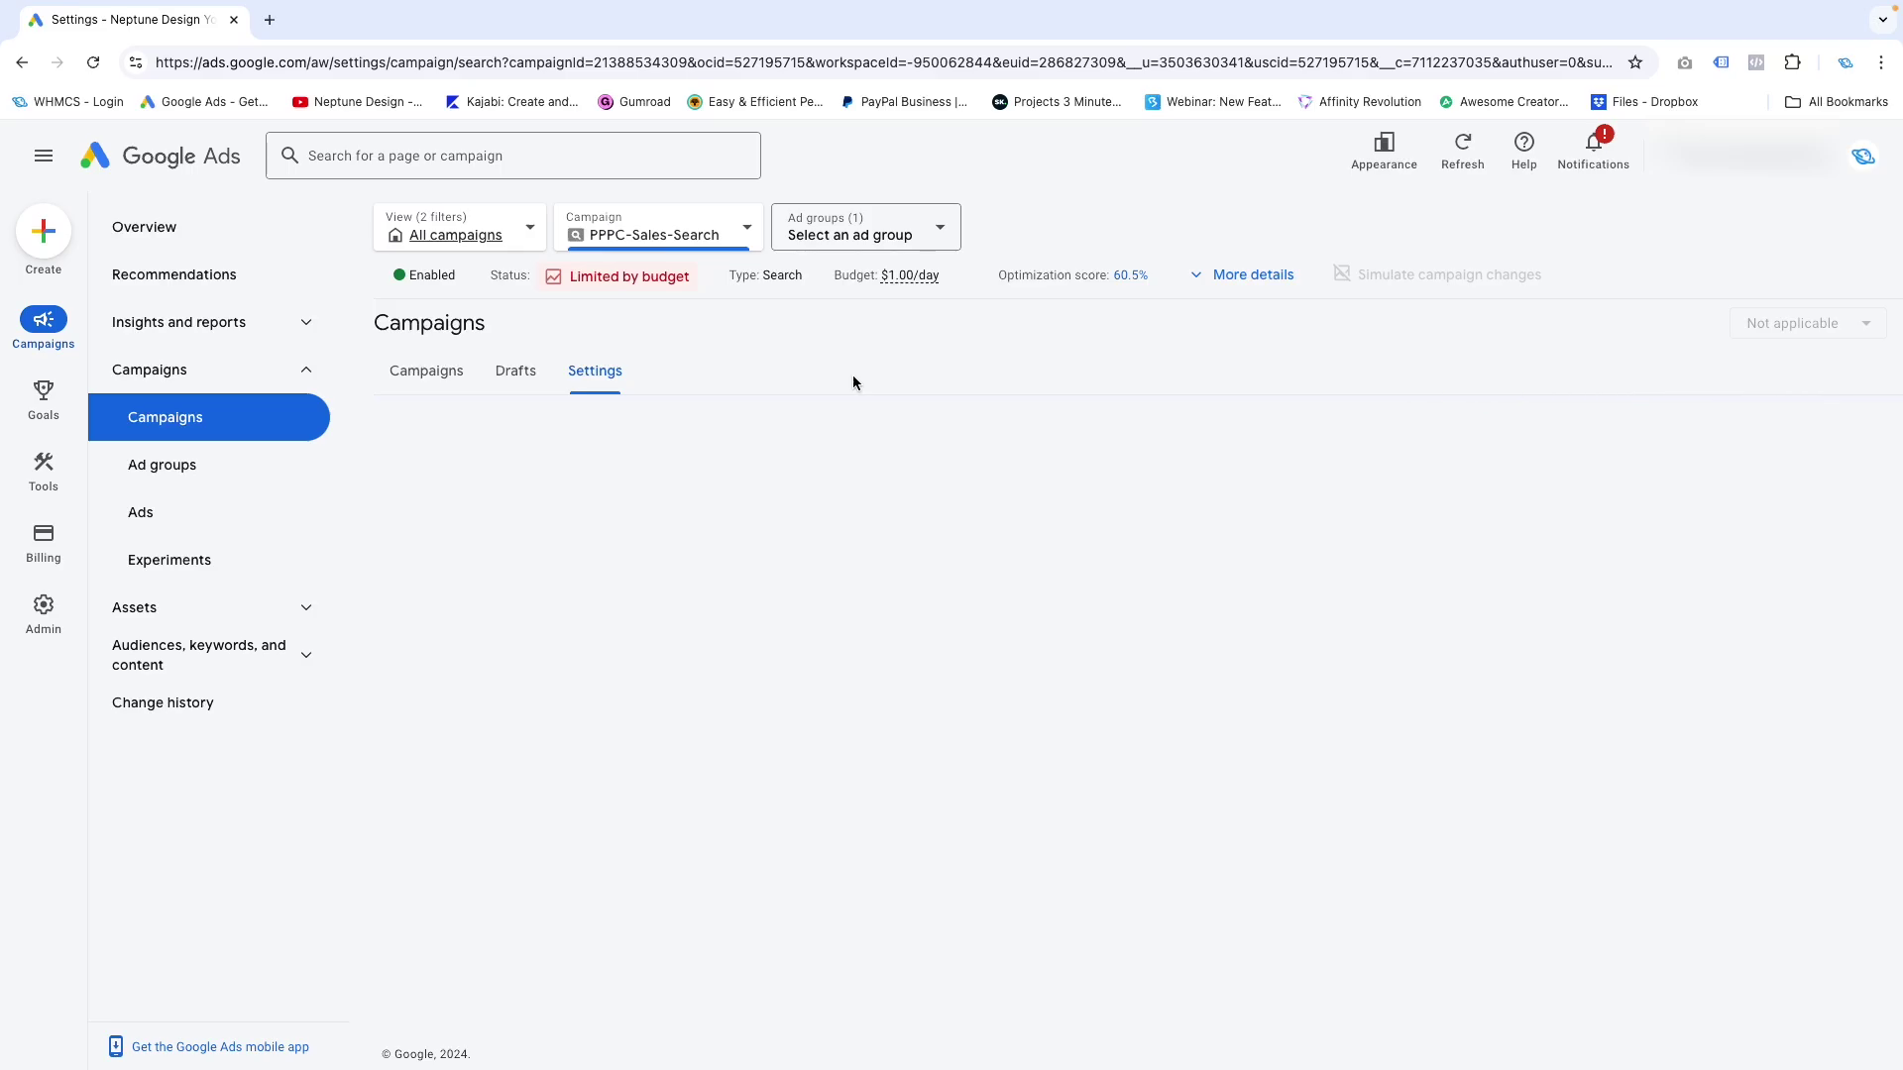